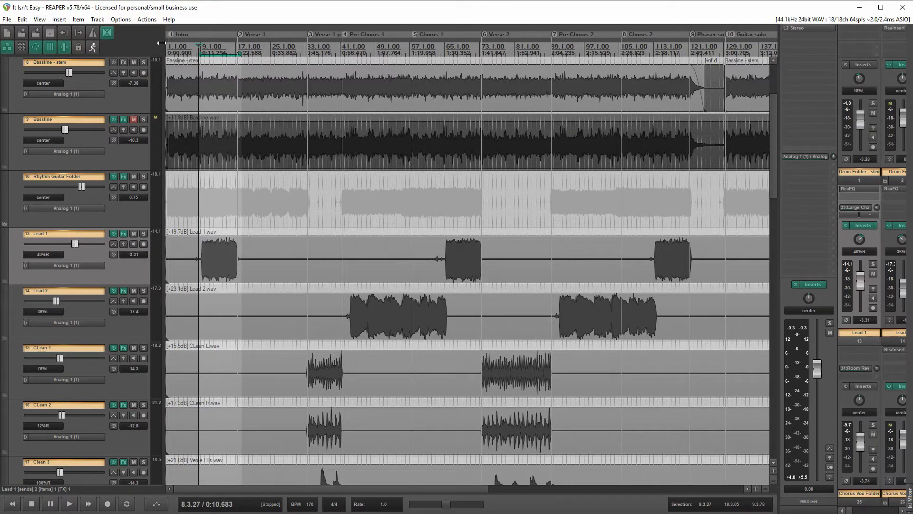
- Play the intro lead guitar passage on Lead 1 from bar 9, and stop playback near its end
left_click(200, 48)
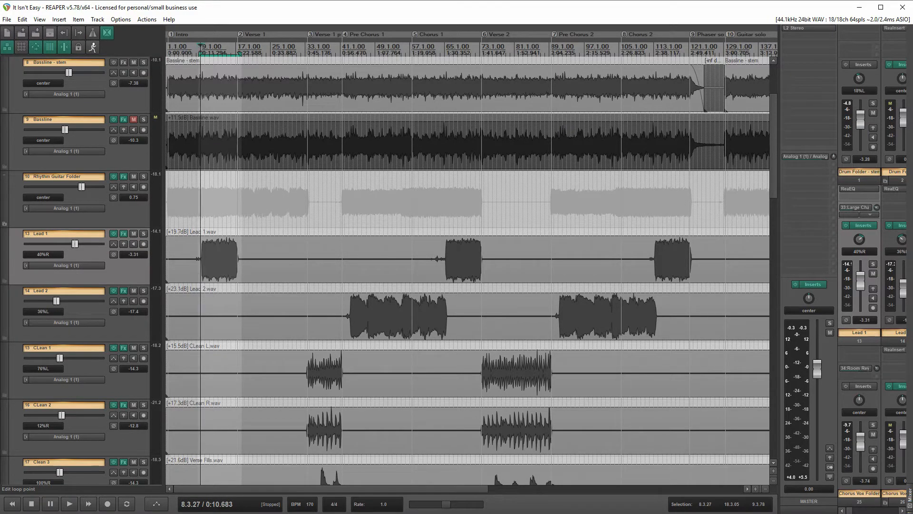
scroll(218, 174, "up", 5)
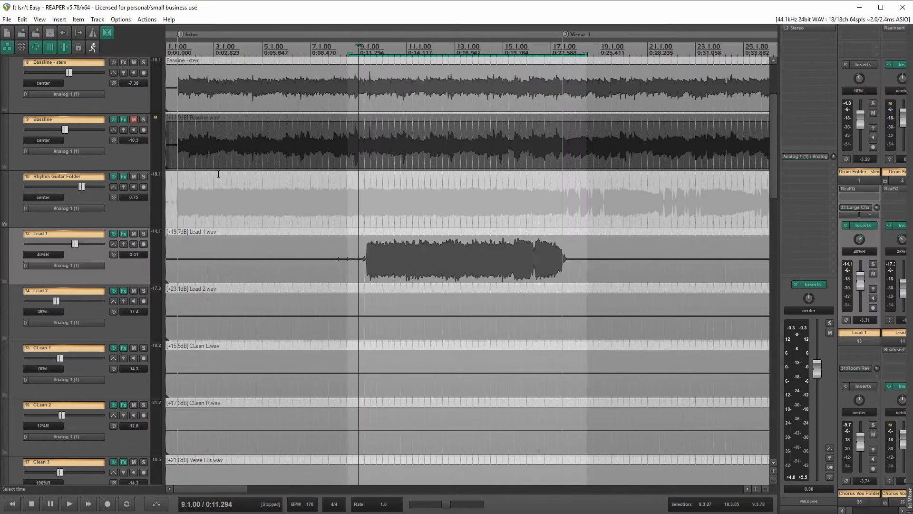
key("space")
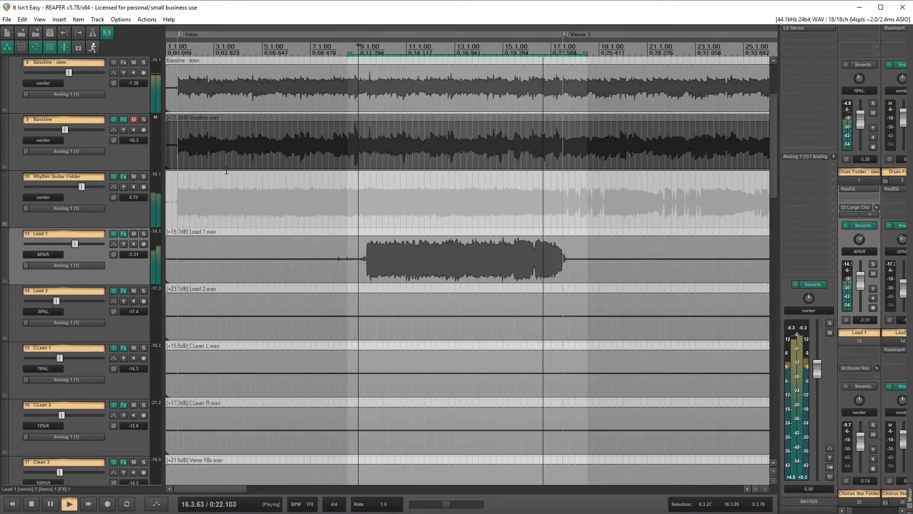
key("space")
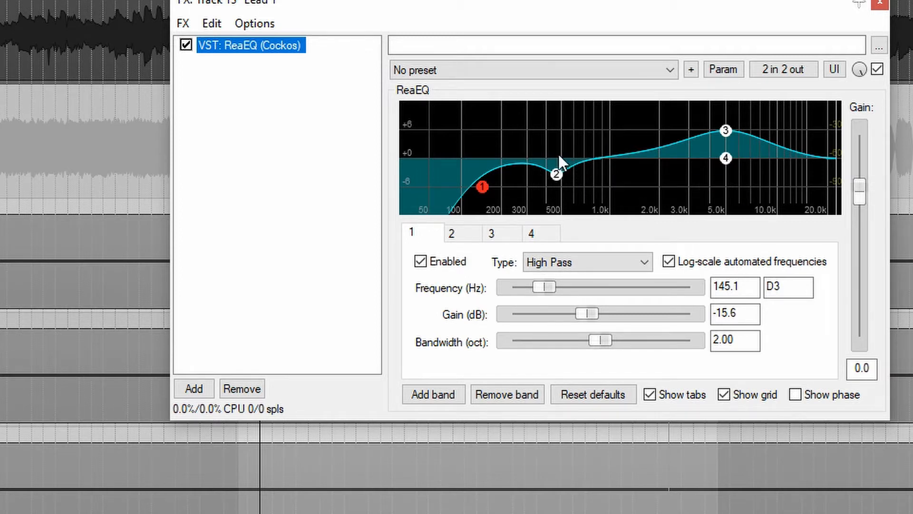
- Examine bands 2 and 3 of the ReaEQ curve on the Lead 1 track
mouse_move(557, 164)
mouse_move(730, 138)
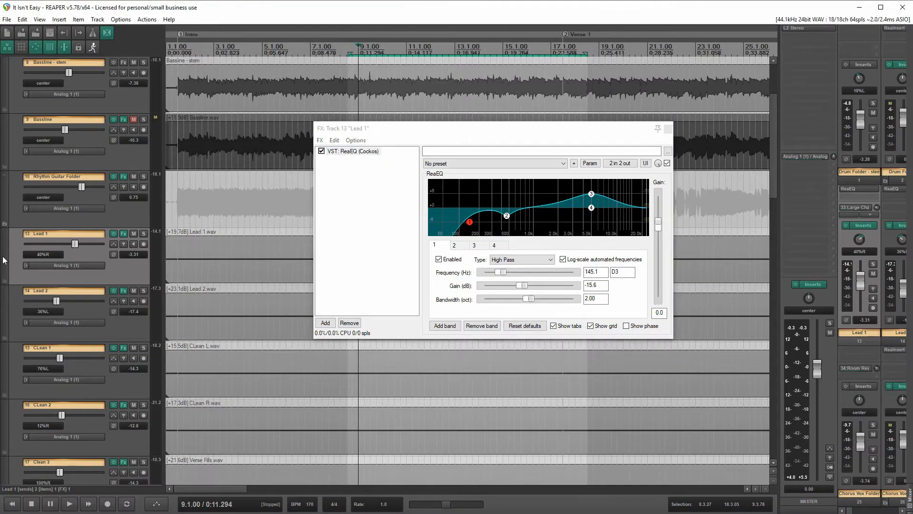
scroll(10, 257, "down", 3)
scroll(2, 271, "up", 3)
- Show the Rhythm Guitar Folder's ReaEQ beside Lead 1's and compare their curves around the upper mids
left_click_drag(594, 132, 754, 130)
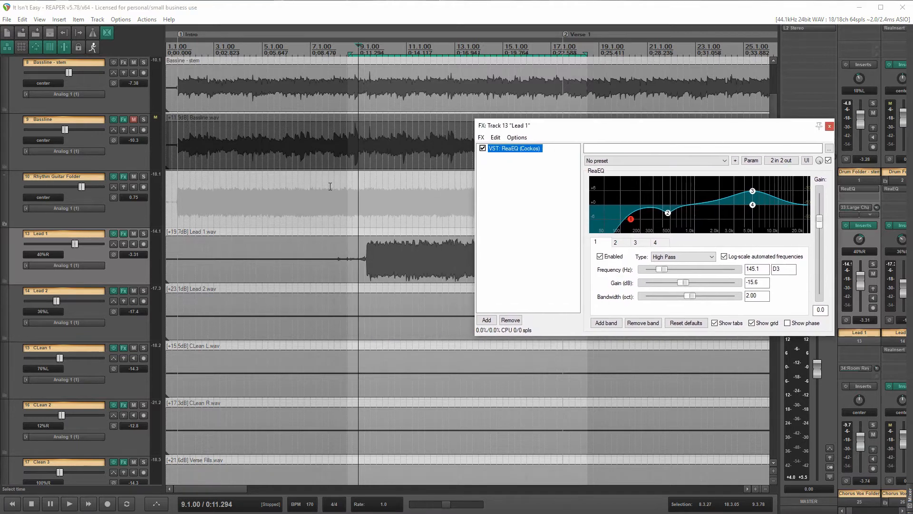
left_click(122, 177)
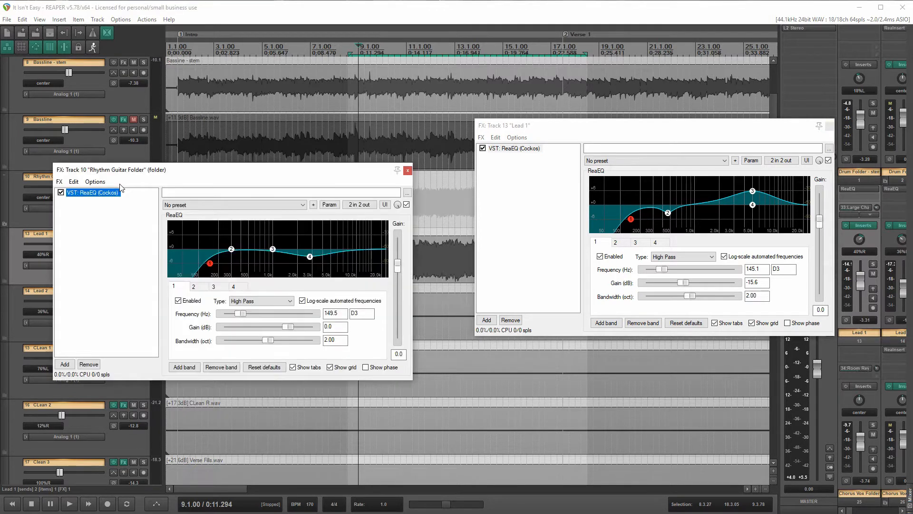
left_click_drag(218, 178, 272, 133)
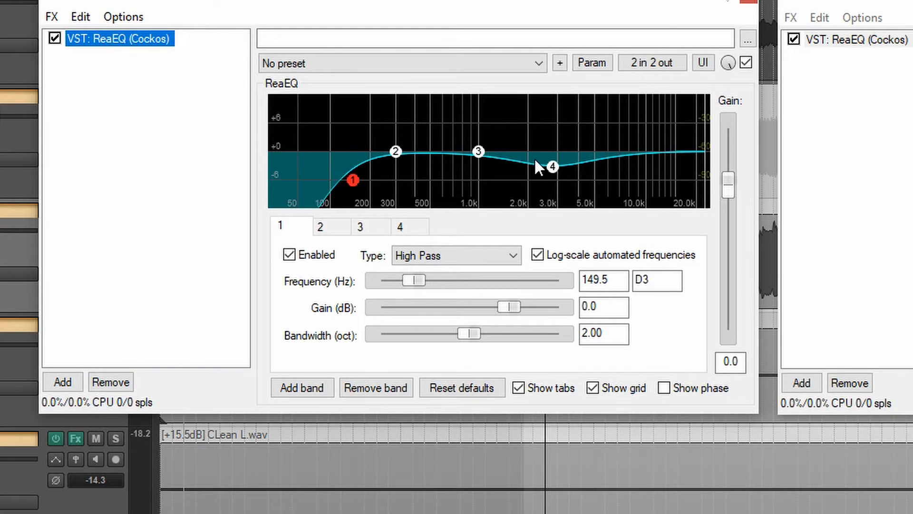
mouse_move(554, 175)
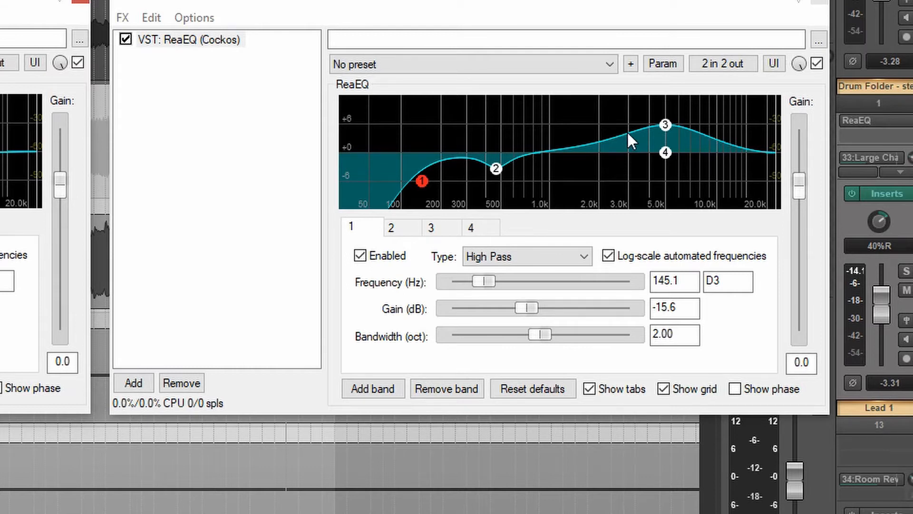
mouse_move(667, 129)
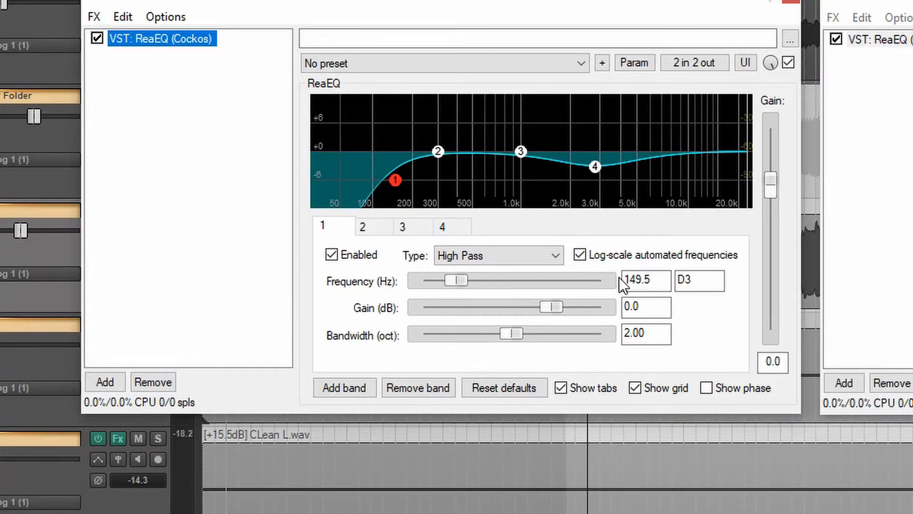
mouse_move(436, 155)
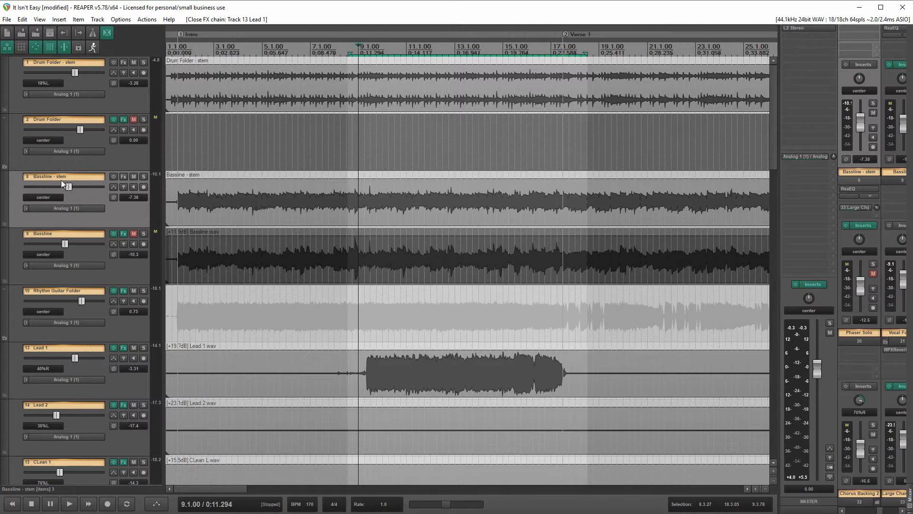
- Select the Bassline track and open its FX chain
left_click(130, 270)
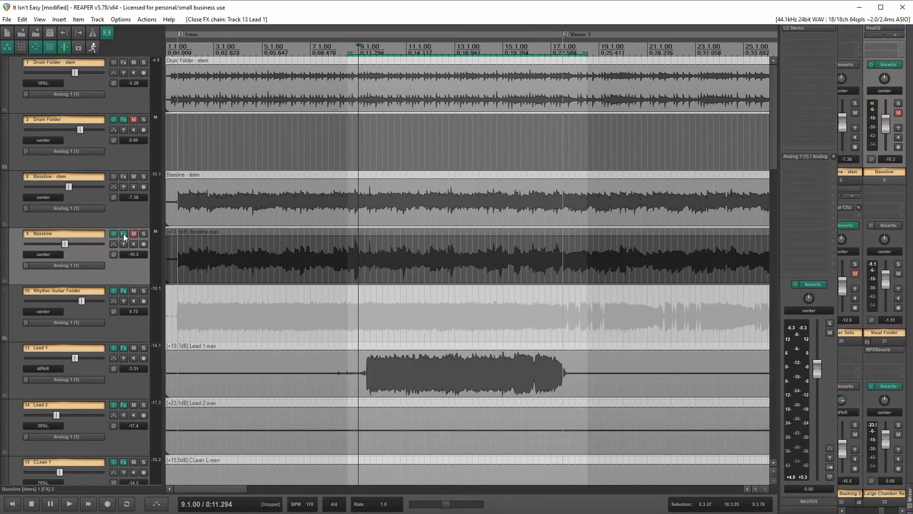
left_click(124, 233)
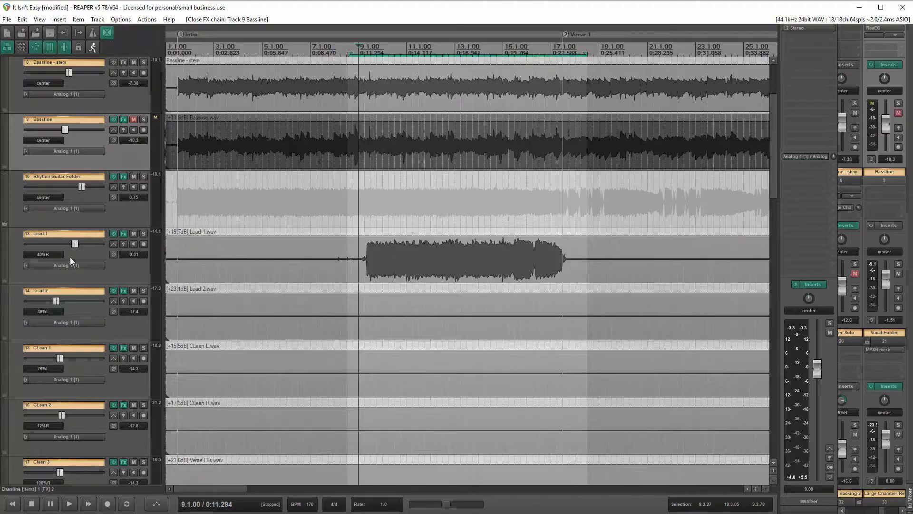
- Open the FX chain of the Lead 2 track and move its window clear of the Lead 2 waveform
scroll(236, 261, "down", 2)
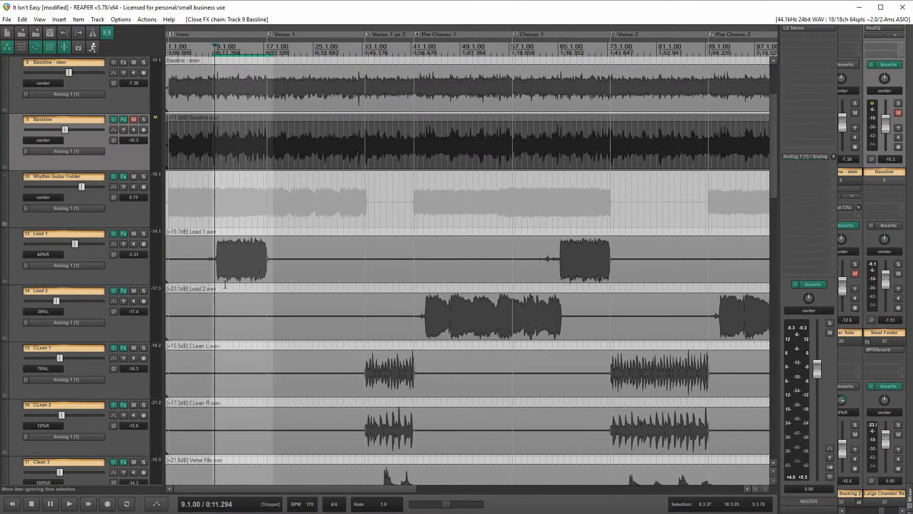
left_click(124, 333)
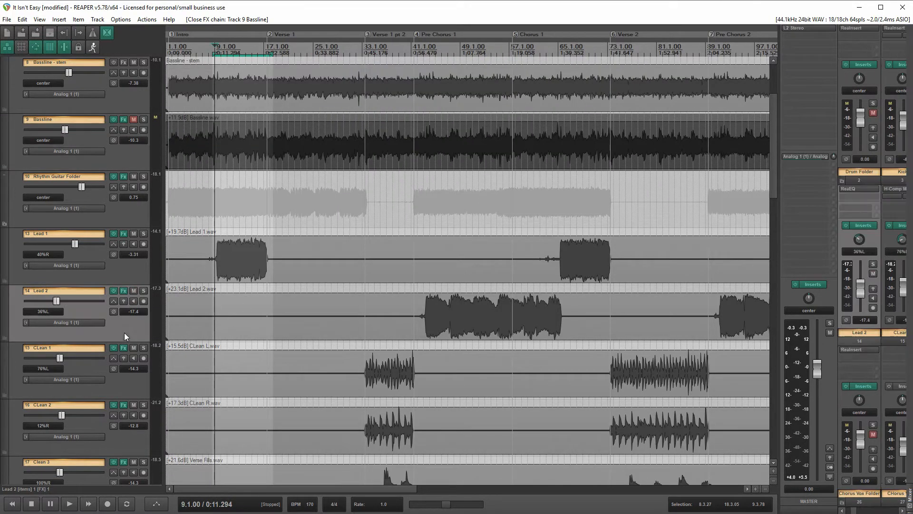
left_click(122, 291)
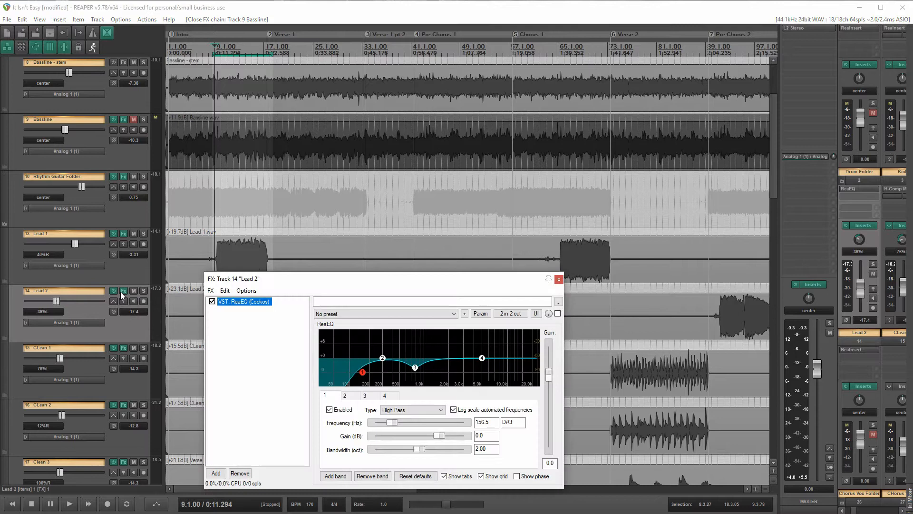
left_click_drag(394, 281, 247, 197)
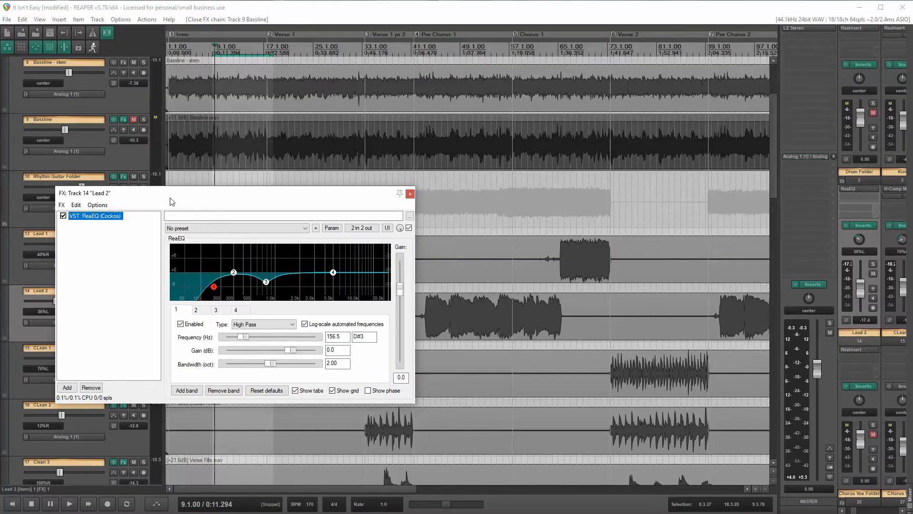
left_click_drag(171, 201, 331, 187)
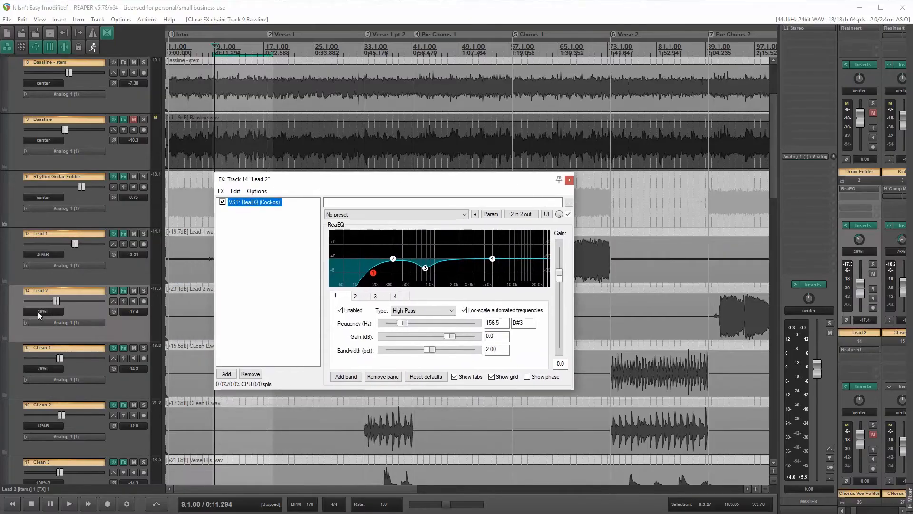
left_click_drag(358, 192, 194, 72)
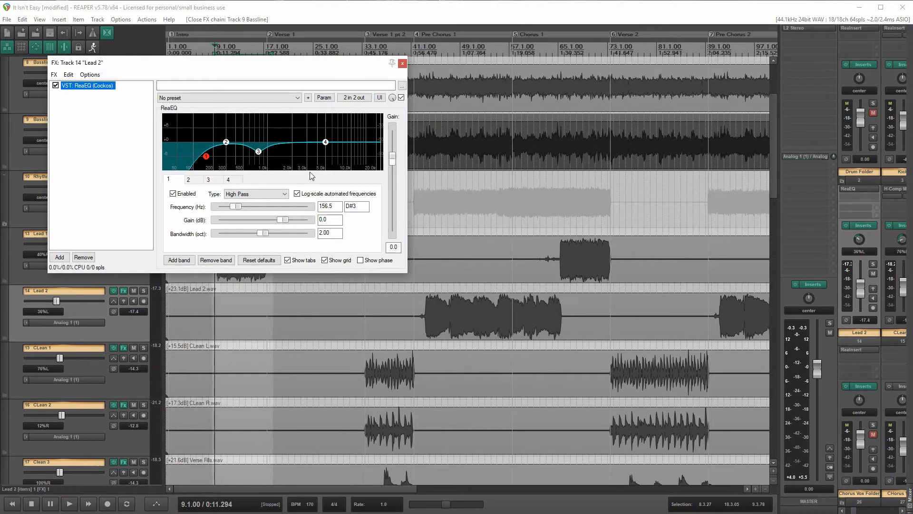
- Play Lead 2's passage at Pre Chorus 1, stop playback, and examine the dip at band 3 of its ReaEQ
left_click(435, 46)
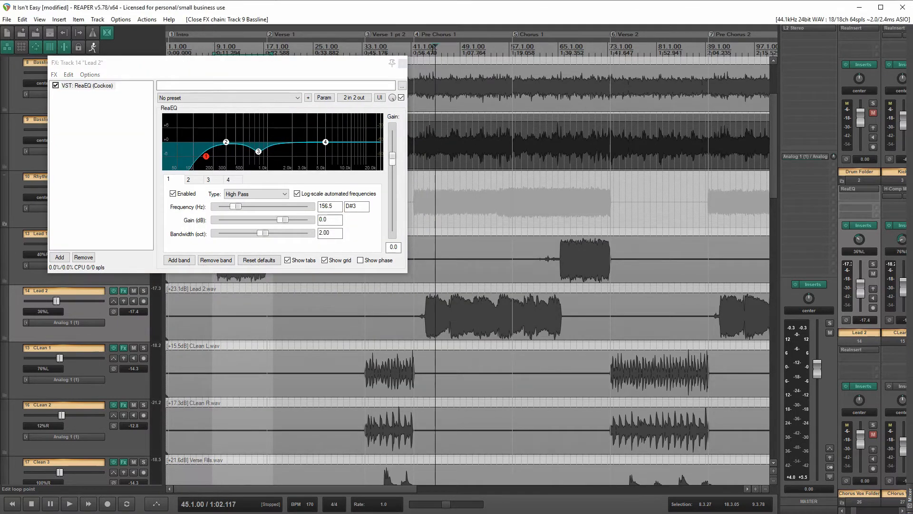
key("space")
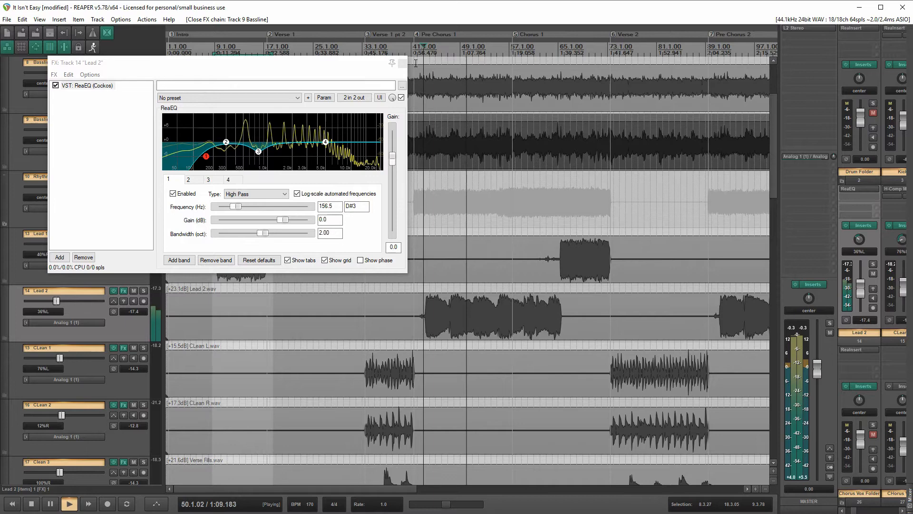
key("space")
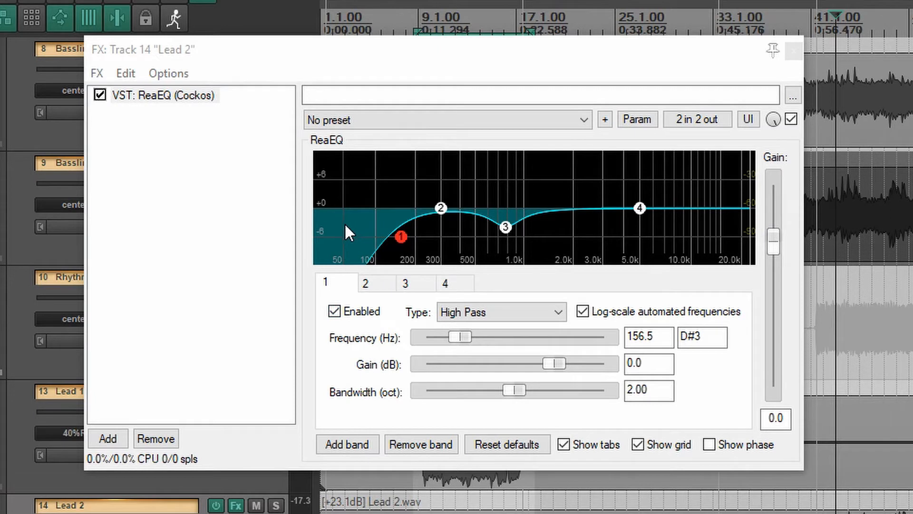
mouse_move(505, 228)
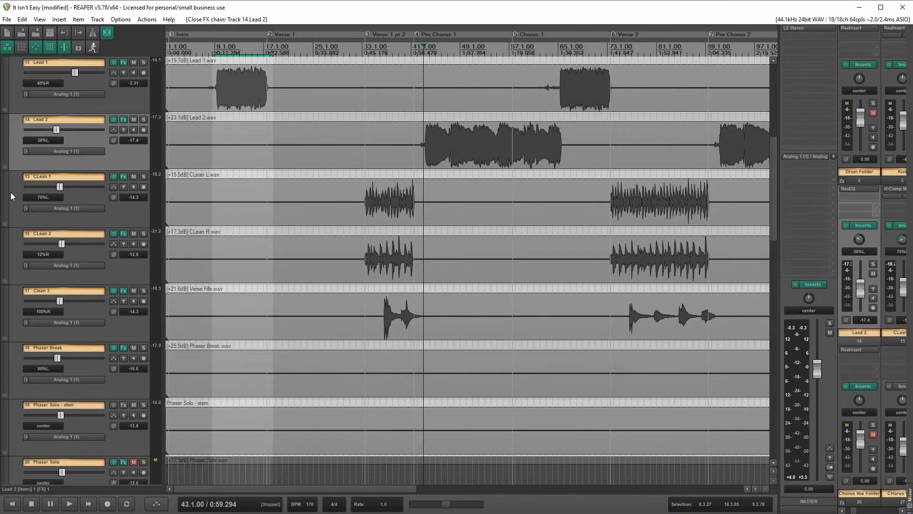
- Review the Clean and Phaser tracks in the arrangement, selecting the Phaser Break track
scroll(12, 196, "down", 2)
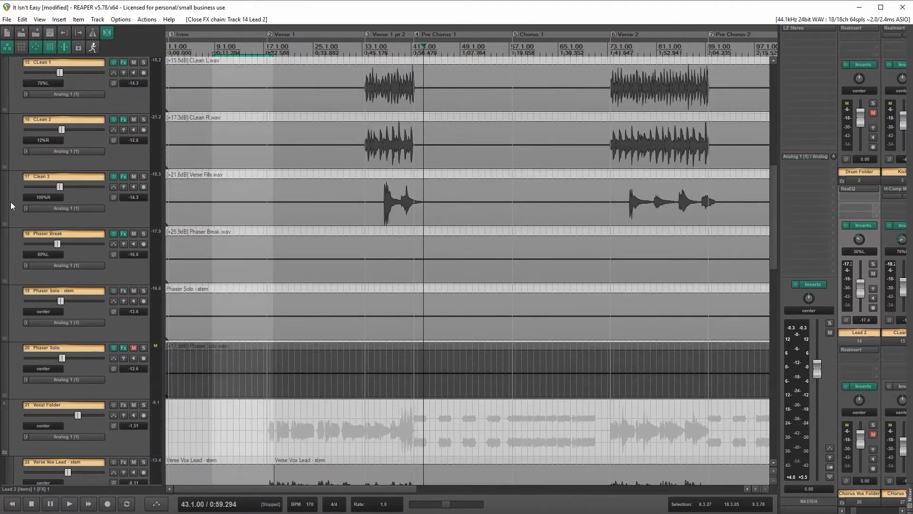
left_click(25, 276)
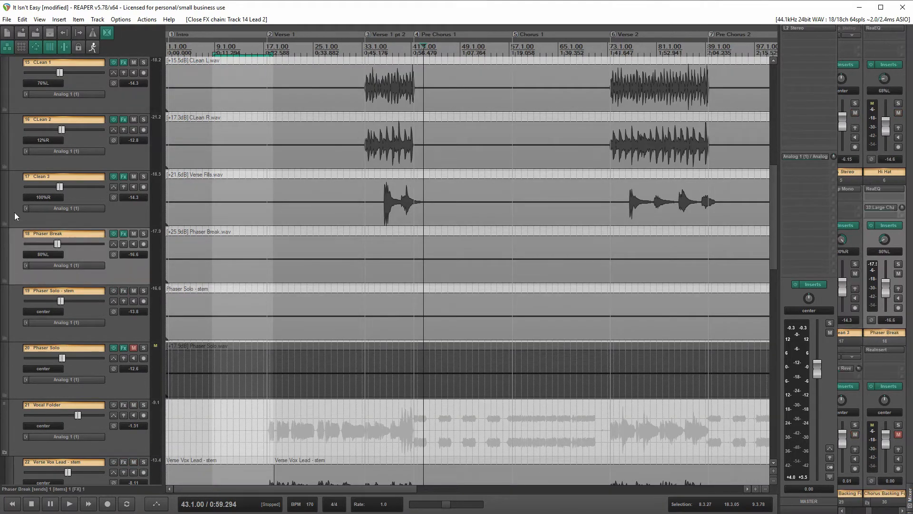
scroll(14, 212, "down", 1)
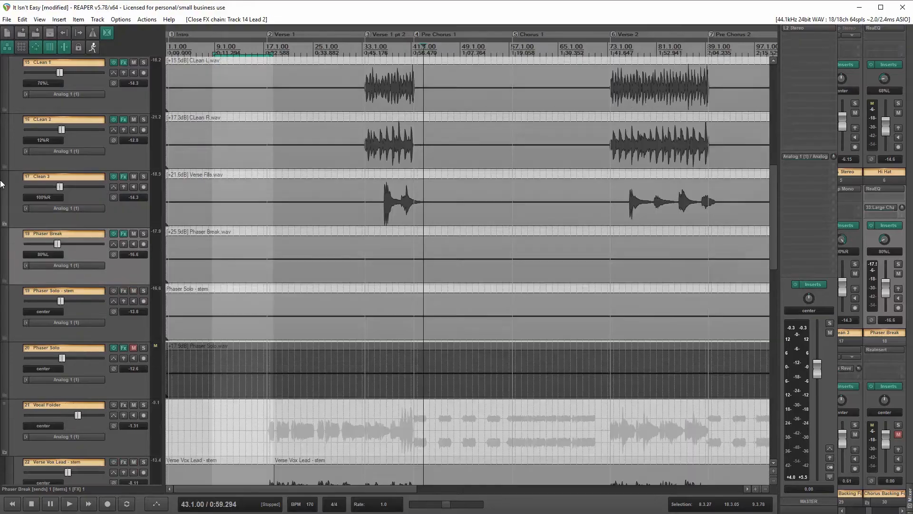
scroll(3, 193, "up", 5)
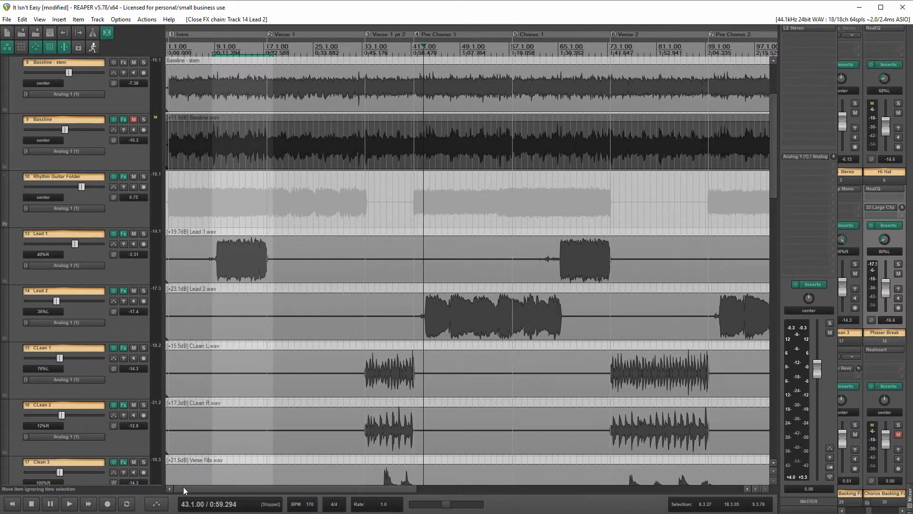
- Place the edit cursor at the Phaser solo marker and select the Bassline - stem track
left_click_drag(195, 490, 403, 486)
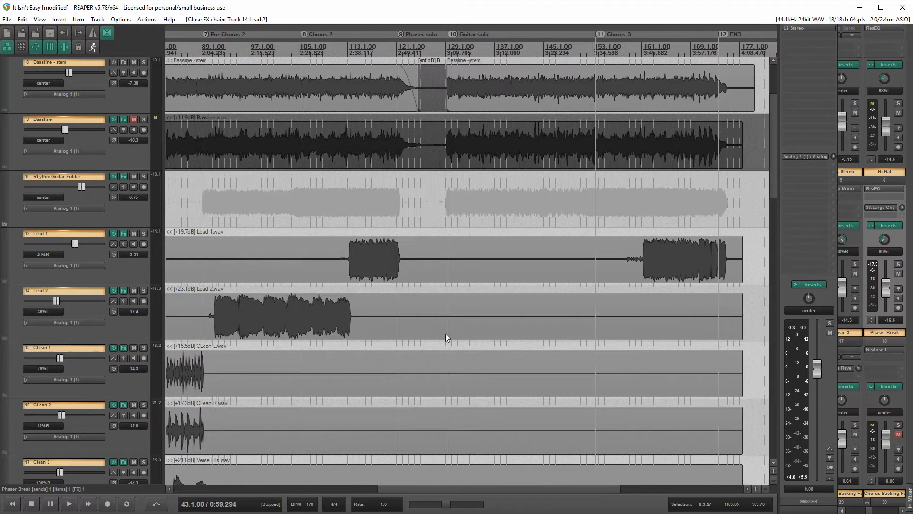
left_click(401, 34)
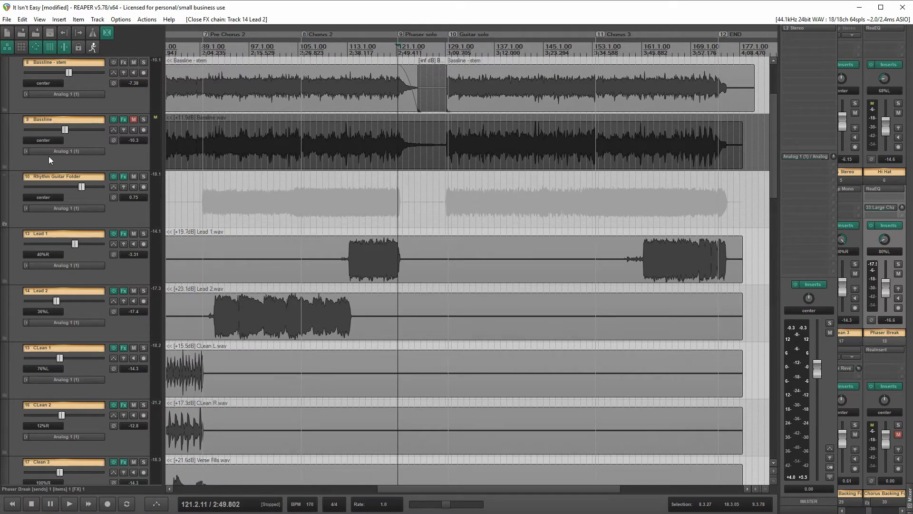
left_click(118, 103)
scroll(135, 107, "up", 2)
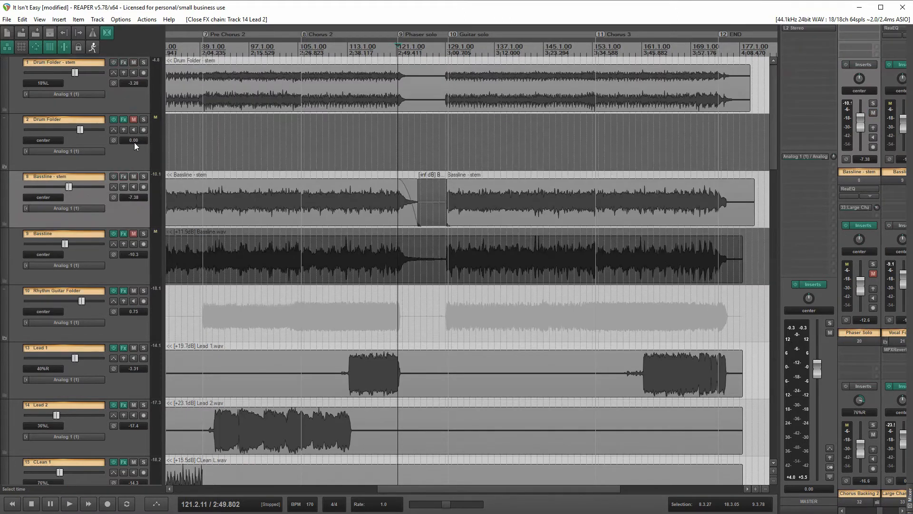
scroll(147, 144, "down", 1)
scroll(348, 156, "up", 6)
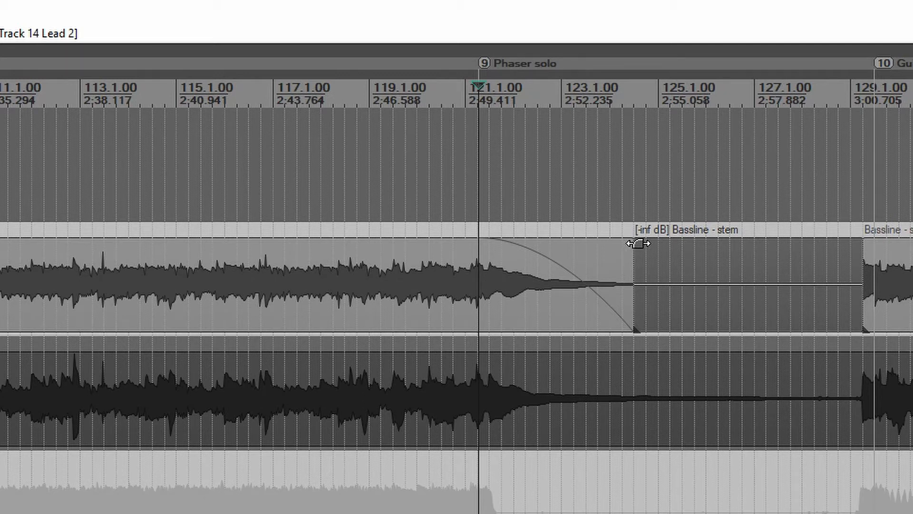
- Try adjusting the fade where the muted section of the Bassline - stem begins, and undo the change
left_click_drag(638, 244, 673, 245)
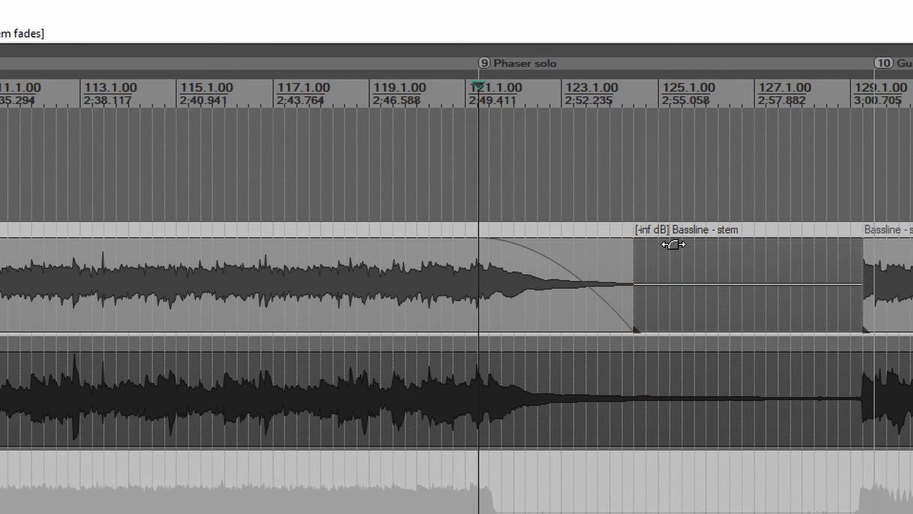
key("ctrl+z")
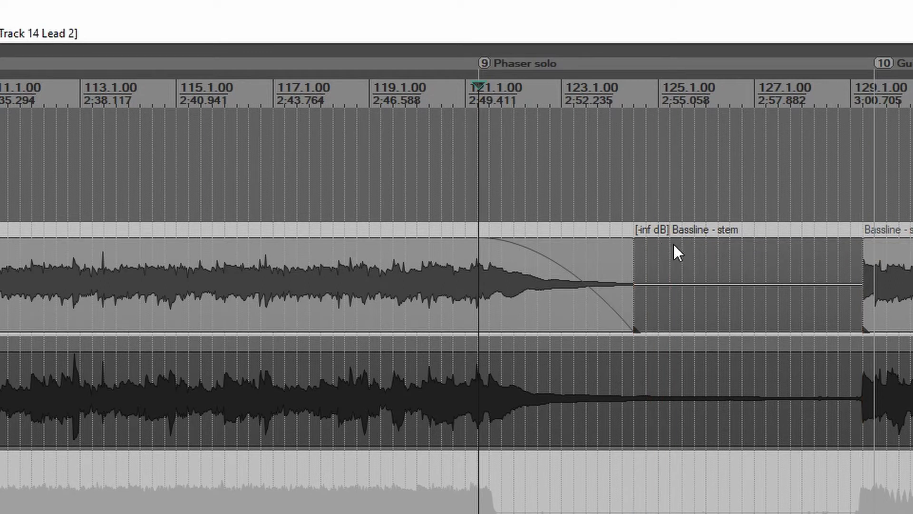
- Add a fade-in of about 2.77 seconds to the Bassline - stem item starting at the Guitar solo
left_click_drag(864, 241, 912, 223)
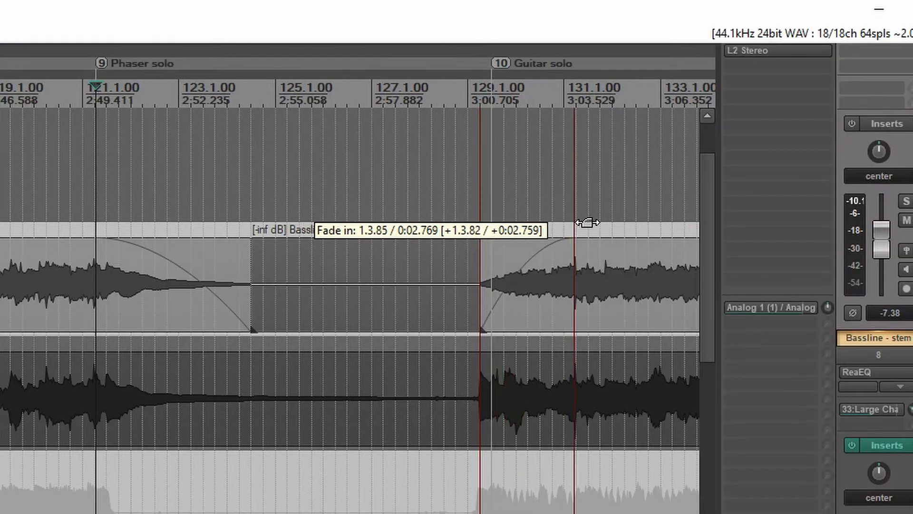
mouse_move(587, 222)
left_mouse_down()
mouse_move(664, 231)
mouse_move(584, 231)
left_mouse_up()
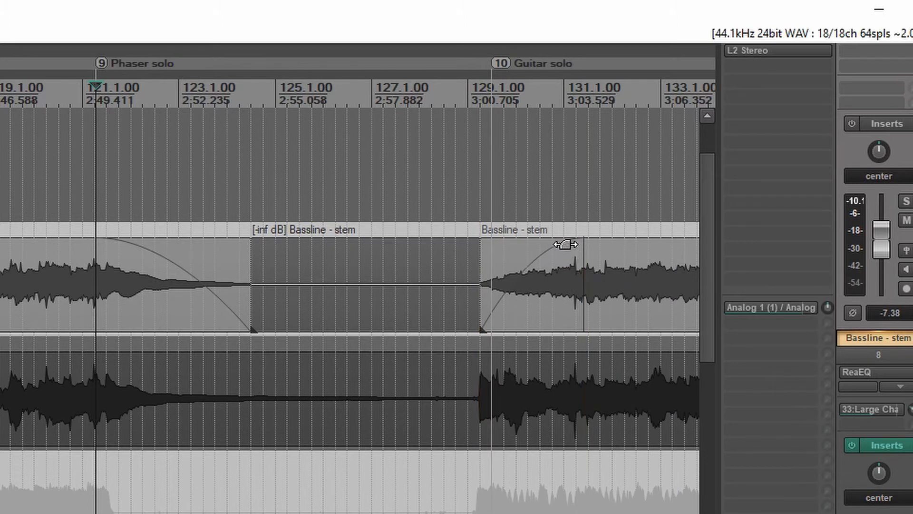
- Remove the long fade-in from the Bassline - stem item that starts at the Guitar solo
left_click_drag(576, 236, 459, 240)
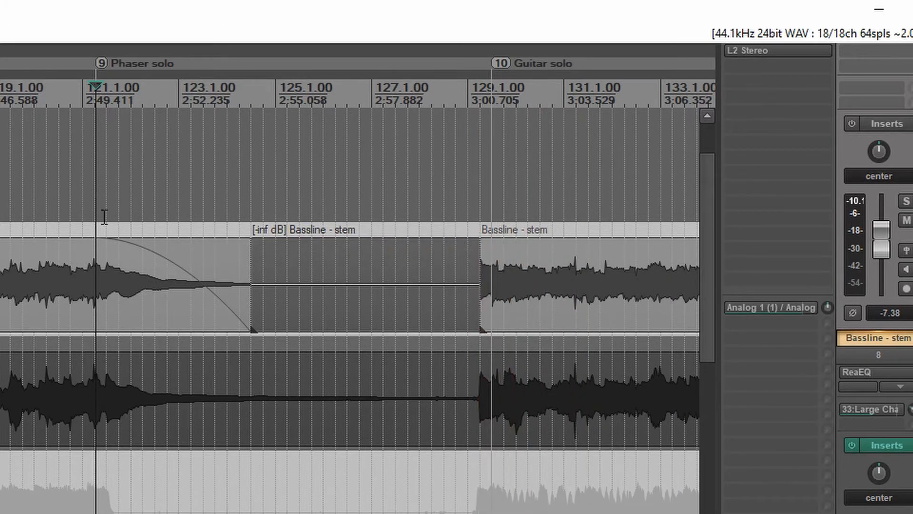
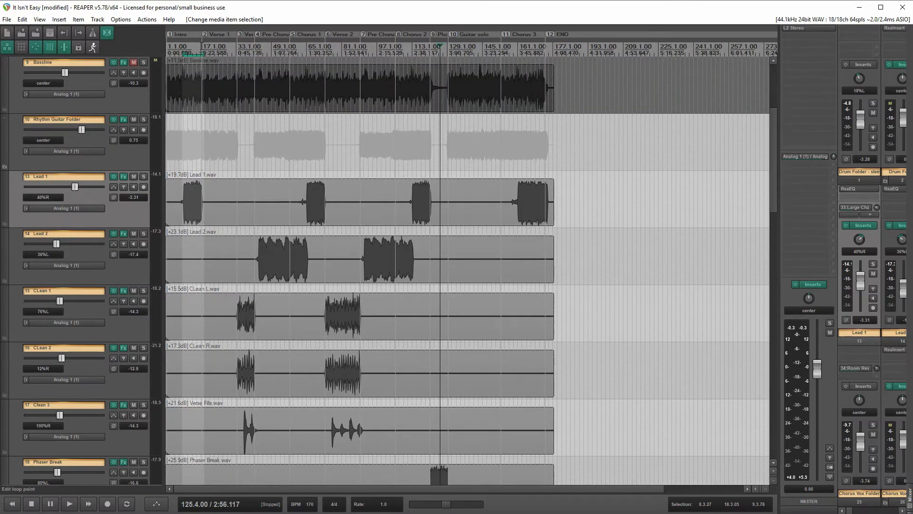
- Place the edit cursor at the start of Verse 1 and select the Verse Vox Lead - stem track
left_click(200, 46)
scroll(299, 192, "down", 3)
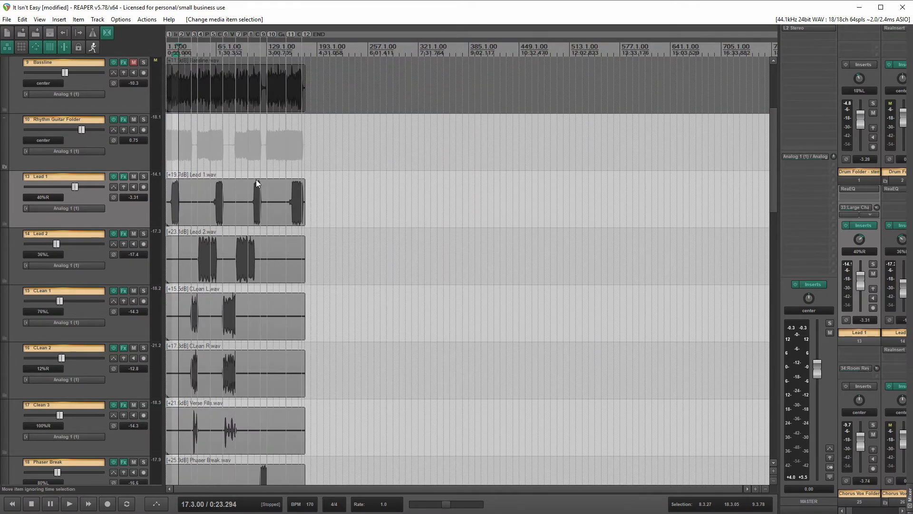
scroll(264, 182, "up", 4)
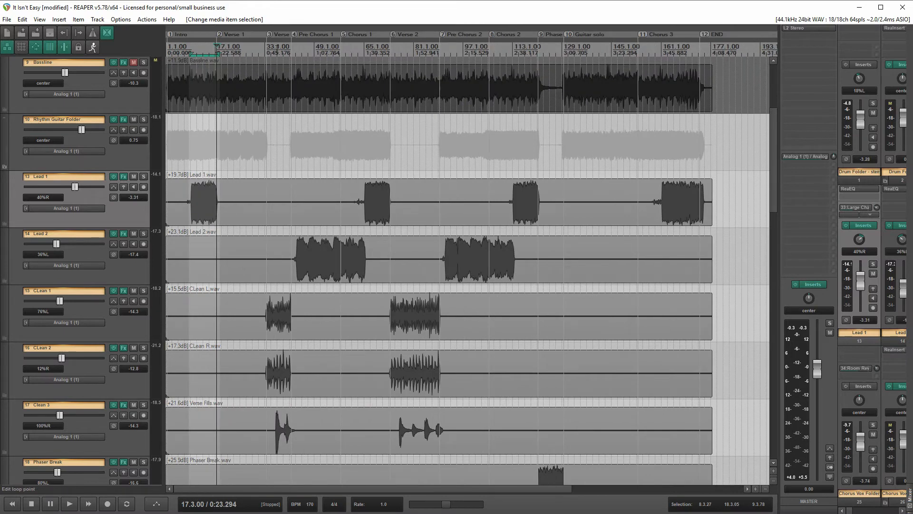
scroll(311, 166, "up", 3)
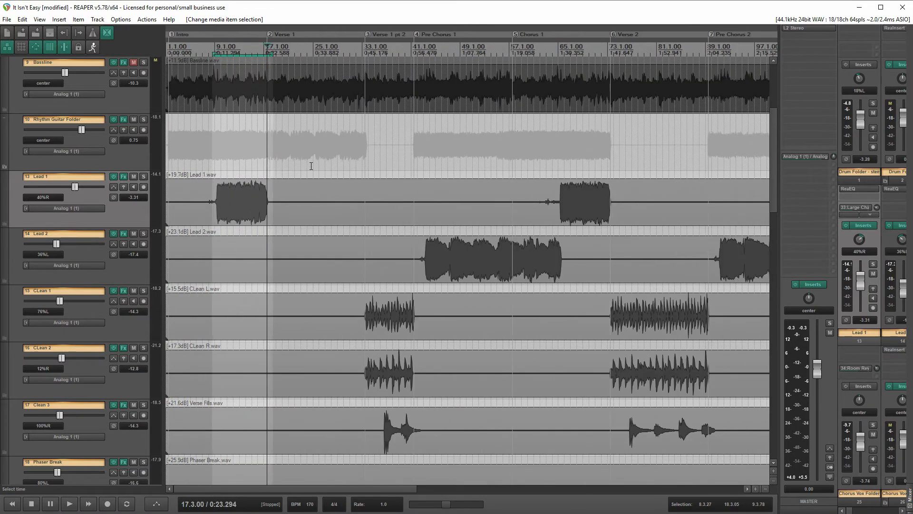
scroll(1, 282, "down", 8)
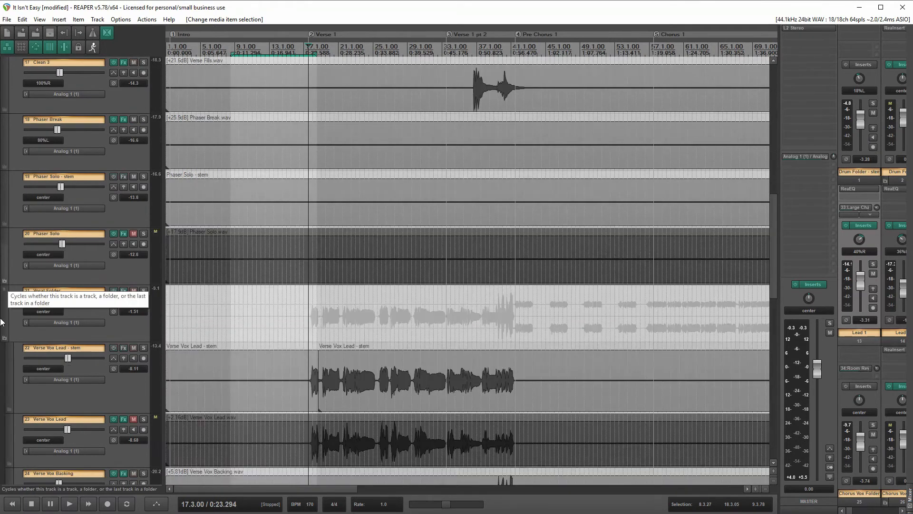
scroll(2, 340, "down", 1)
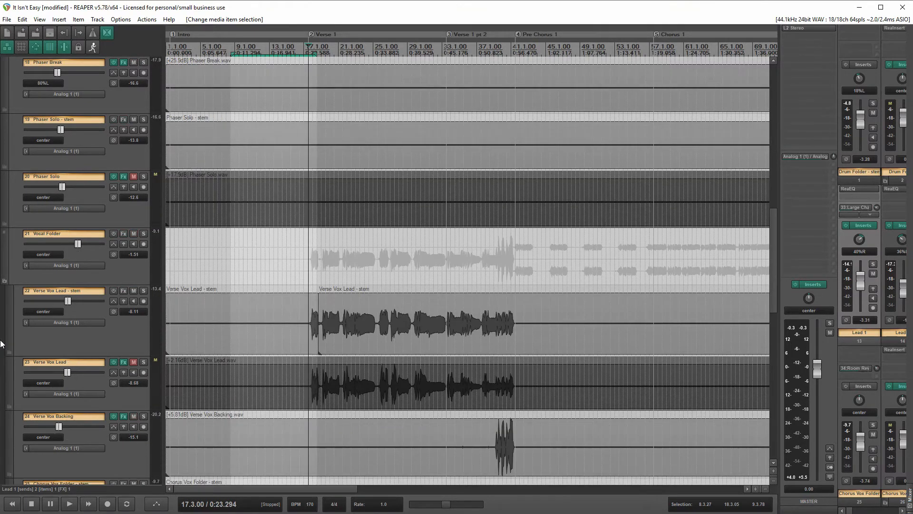
left_click(116, 334)
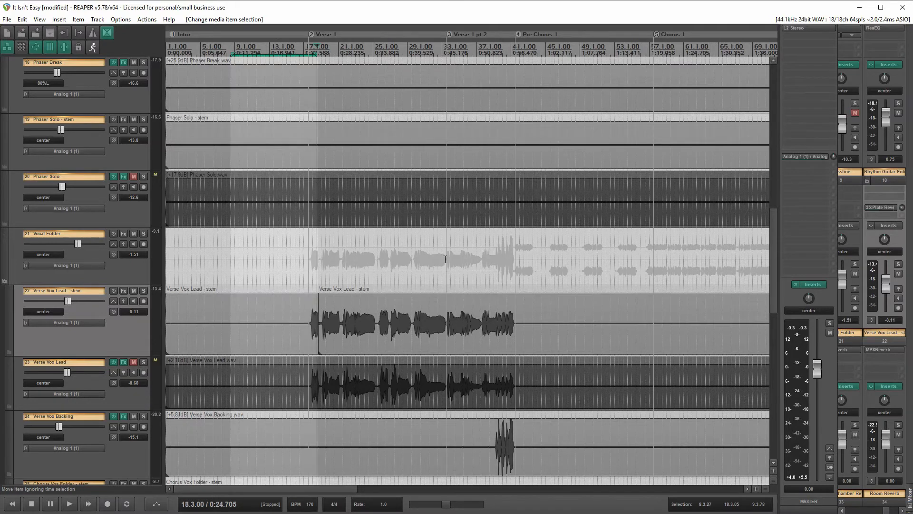
- Place the edit cursor on the short split section of Verse Vox Lead - stem between 18.3.00 and 18.4.00
scroll(418, 248, "up", 5)
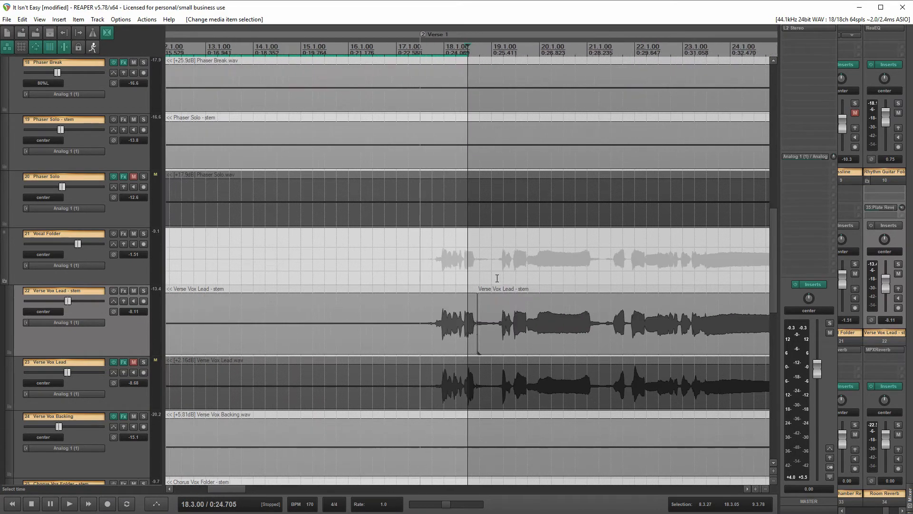
scroll(496, 278, "up", 4)
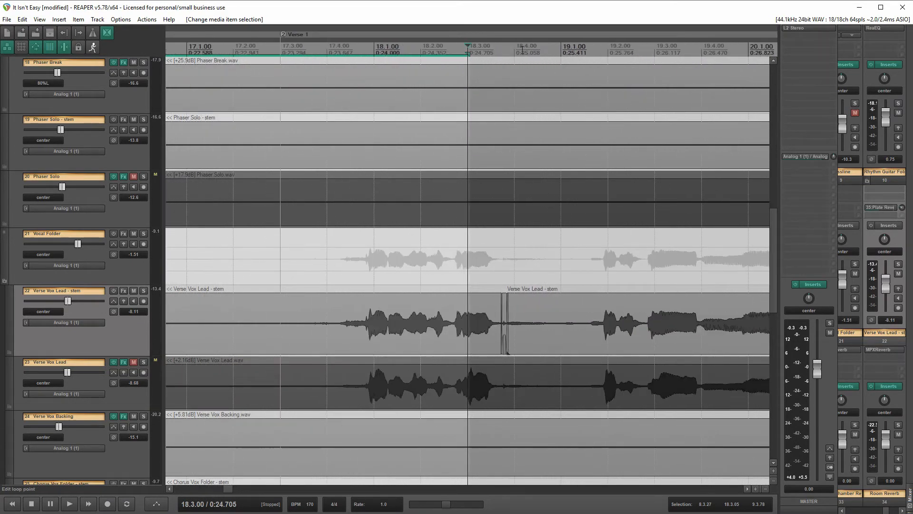
left_click(513, 52)
scroll(502, 223, "up", 1)
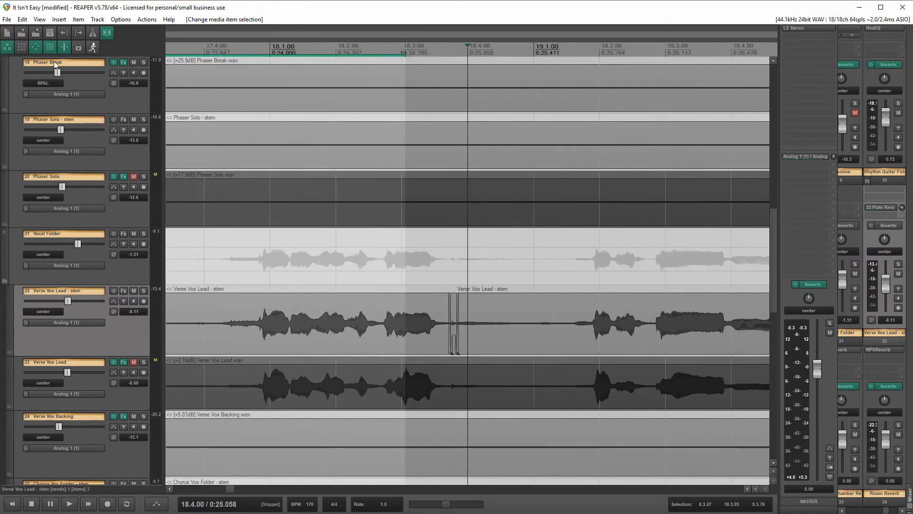
left_click(453, 49)
scroll(520, 312, "up", 3)
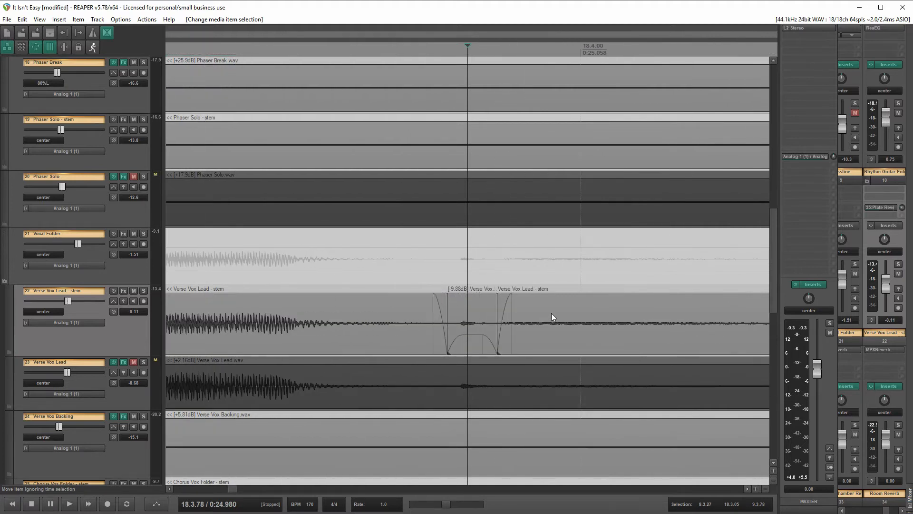
scroll(552, 314, "up", 1)
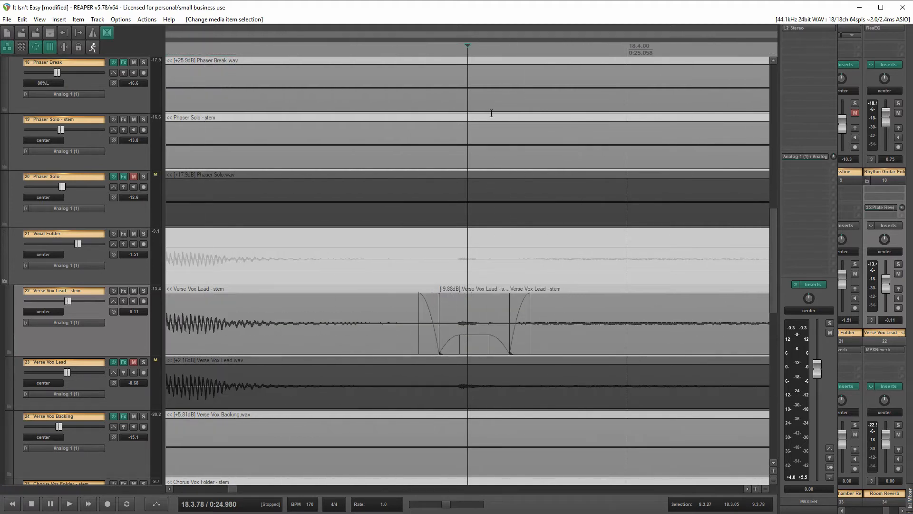
- Inspect the split in Verse Vox Lead - stem, selecting the preceding item and the short -9.88 dB item
left_click(550, 46)
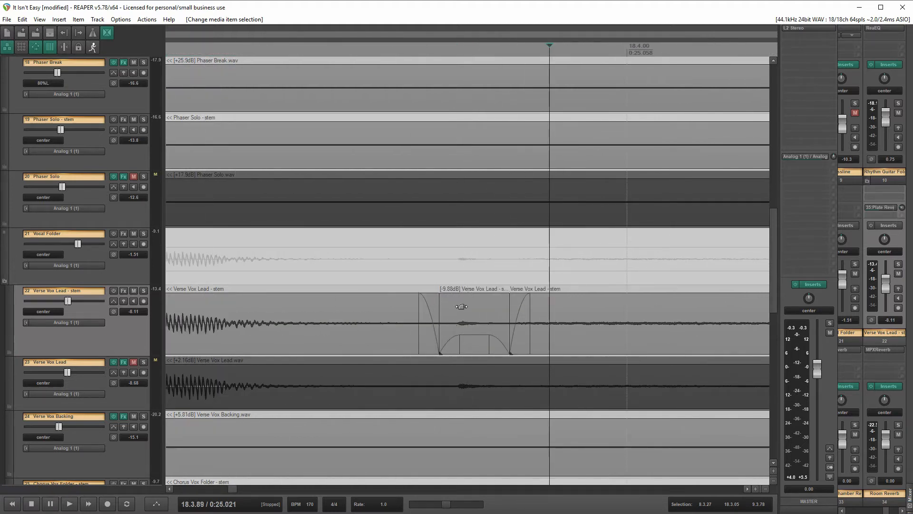
left_click(473, 324)
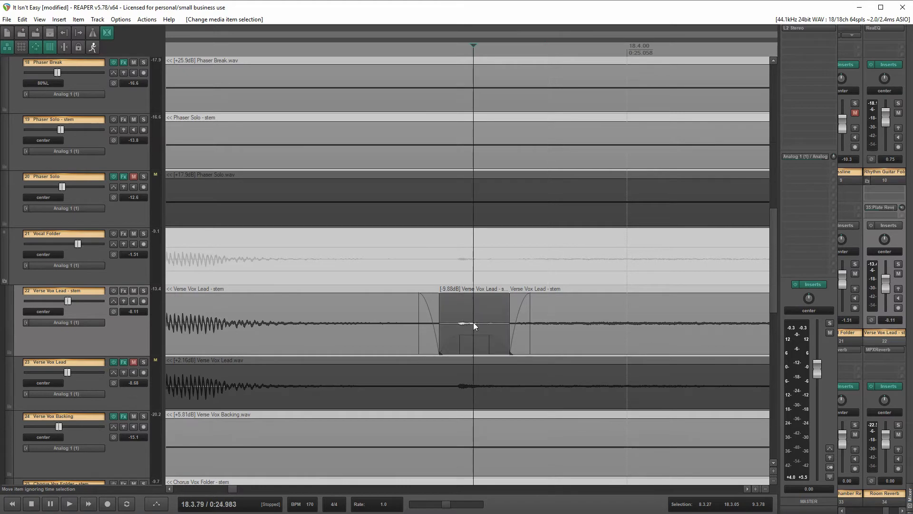
left_click(370, 324)
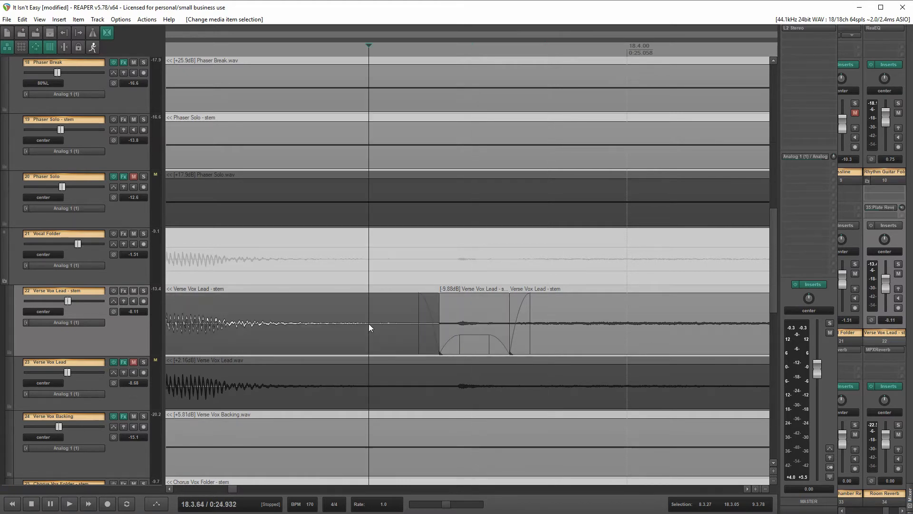
left_click(473, 326)
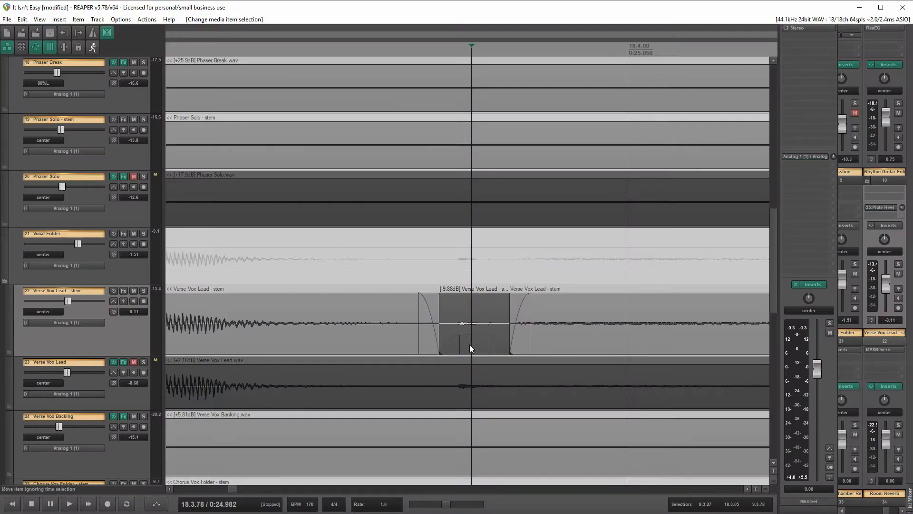
- Place the edit cursor at 18.2.26, just before the reduced vocal section, and briefly audition it
scroll(466, 316, "down", 4)
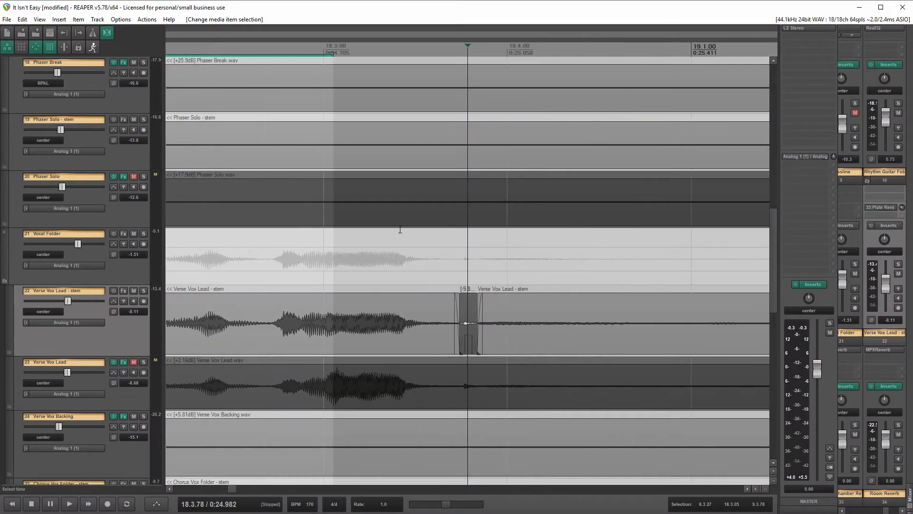
left_click(186, 46)
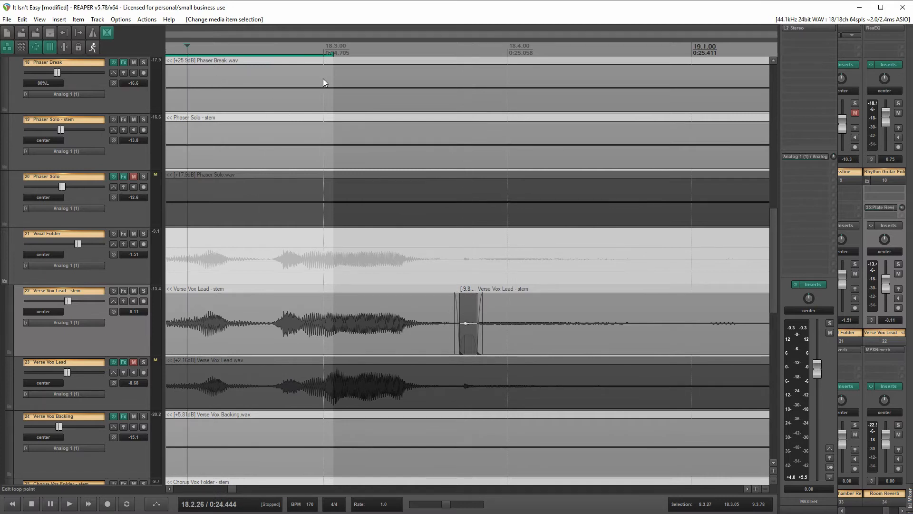
key("space")
key("space")
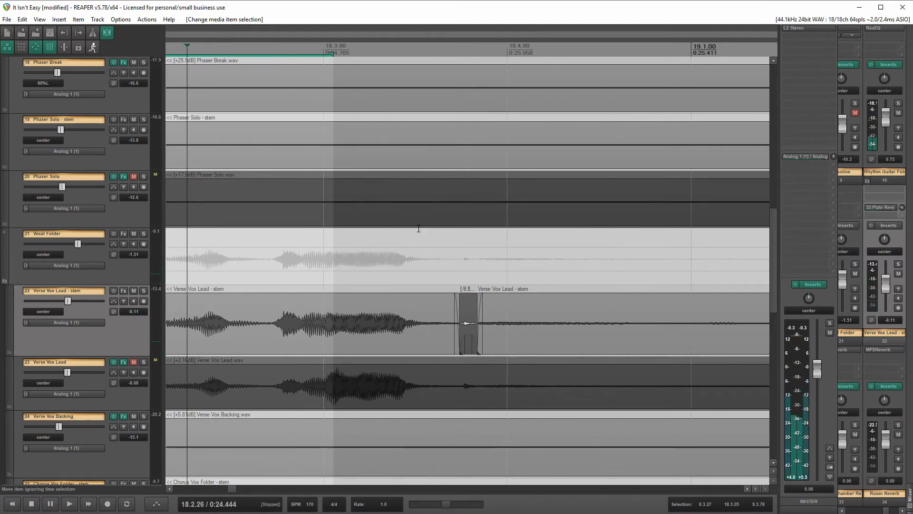
- Play the mix from the Verse 1 marker through the reduced section of Verse Vox Lead - stem
scroll(302, 331, "down", 3)
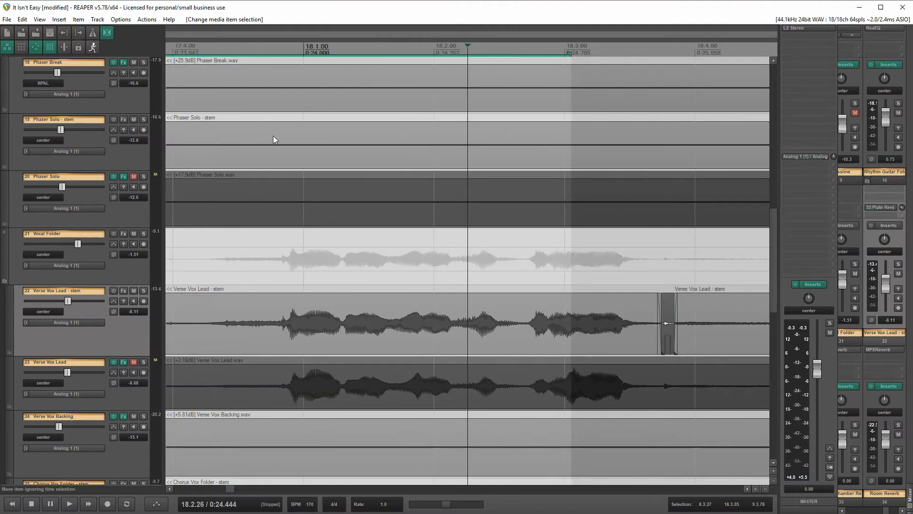
scroll(275, 143, "down", 3)
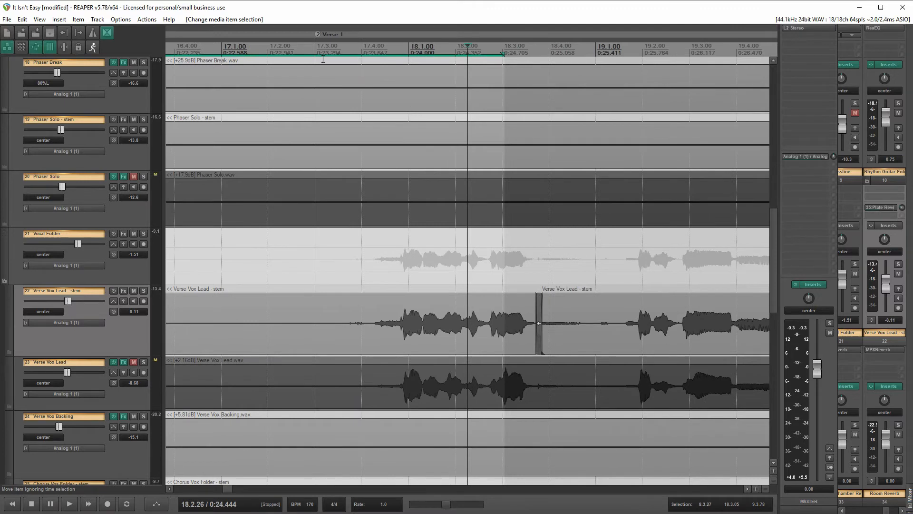
left_click(316, 45)
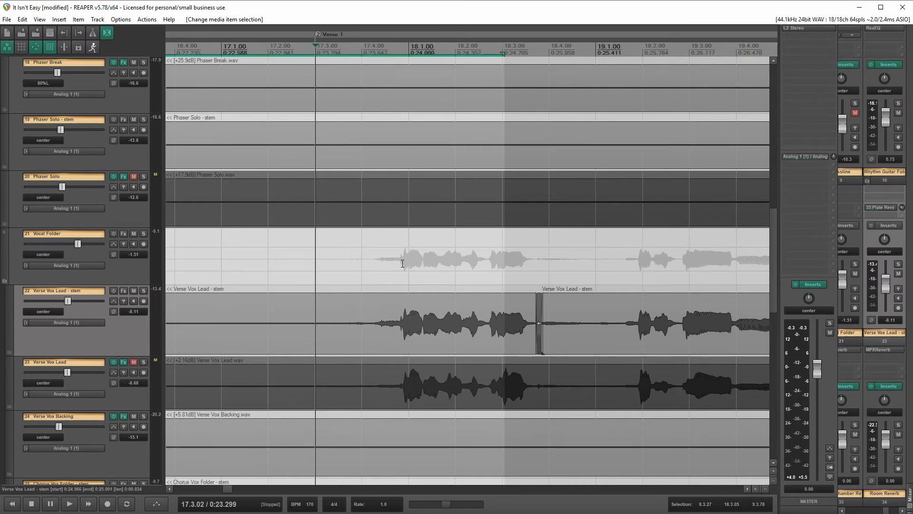
key("space")
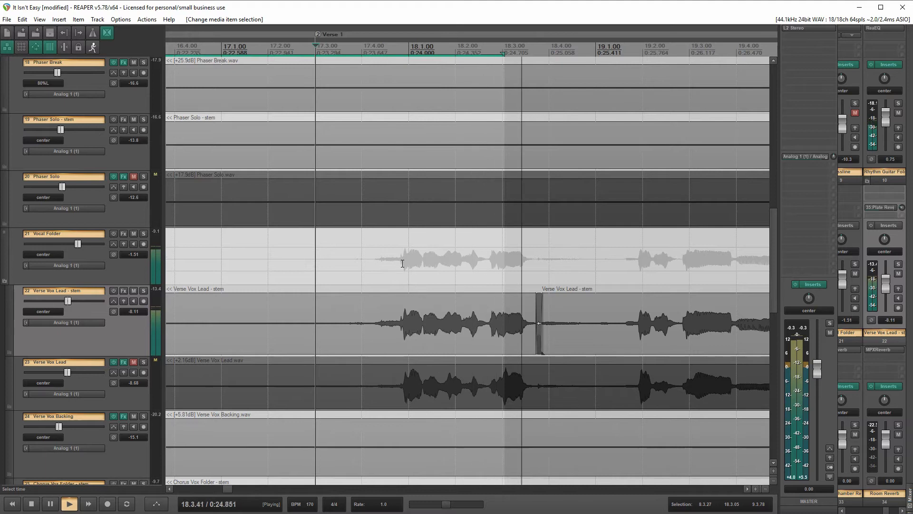
key("space")
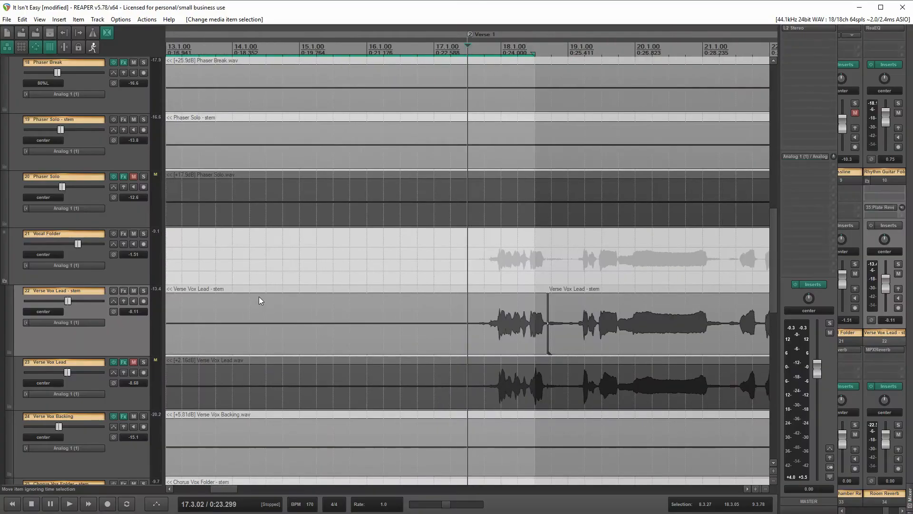
- Select the Chorus Backing Folder - stem track and place the edit cursor at the start of Chorus 3
scroll(267, 308, "down", 10)
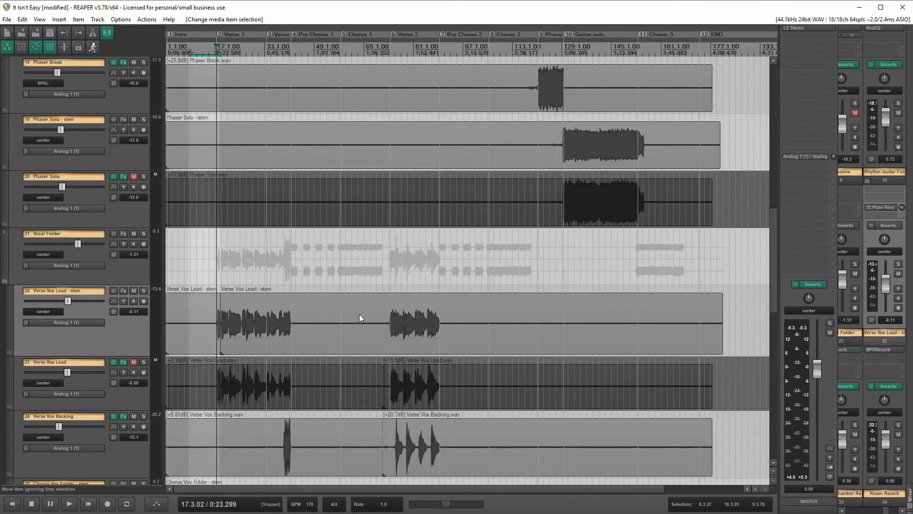
scroll(5, 337, "down", 8)
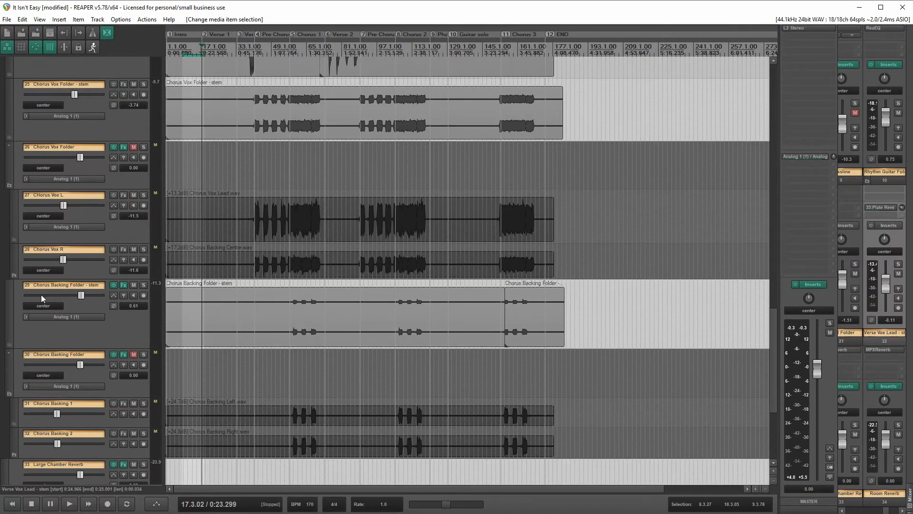
left_click(116, 339)
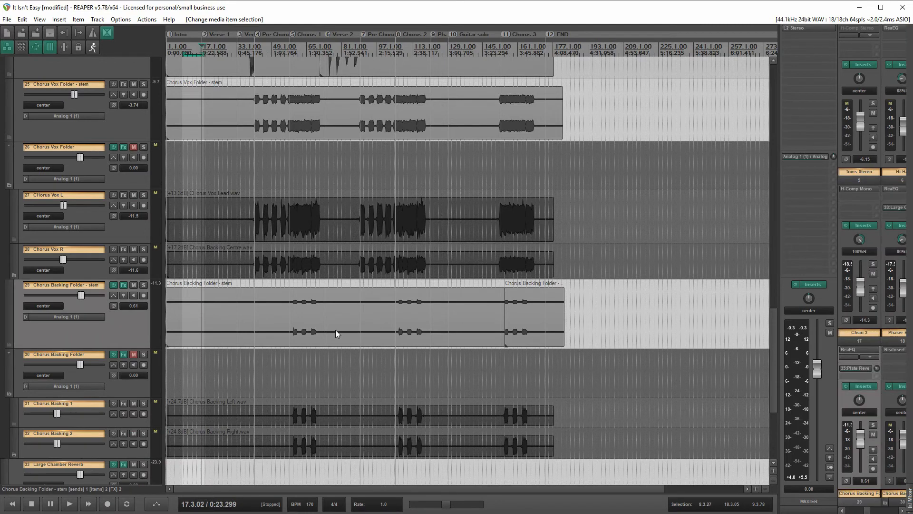
left_click(501, 34)
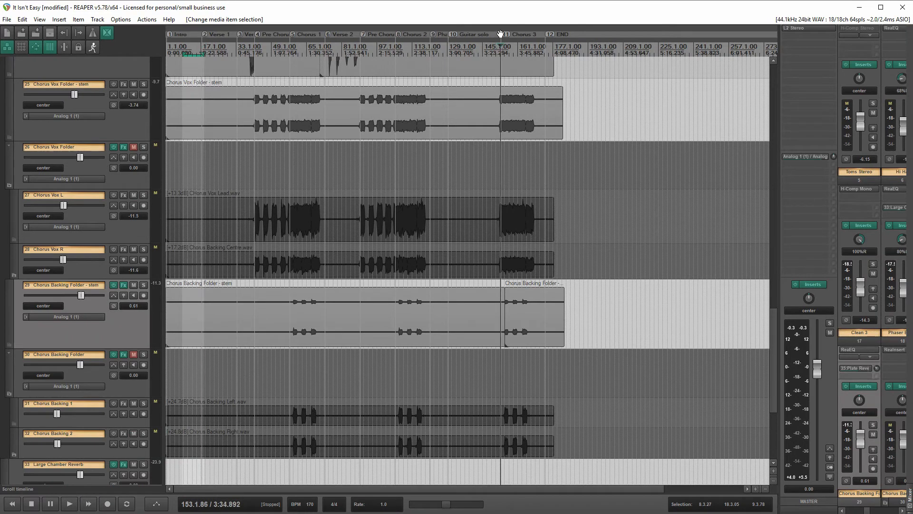
- Move the edit cursor to the split in Chorus Backing Folder - stem near 155.2.00 and examine its fade-in
scroll(549, 351, "down", 2)
scroll(510, 329, "up", 10)
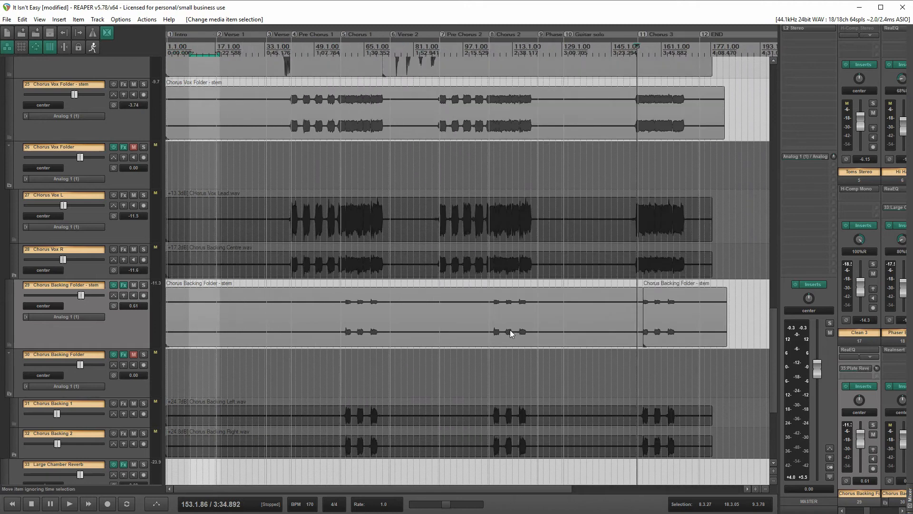
scroll(515, 304, "up", 3)
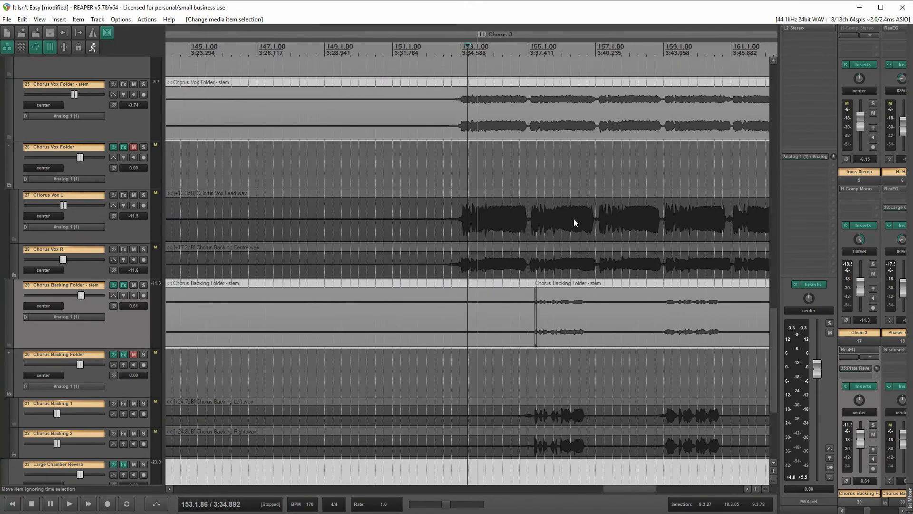
left_click(537, 49)
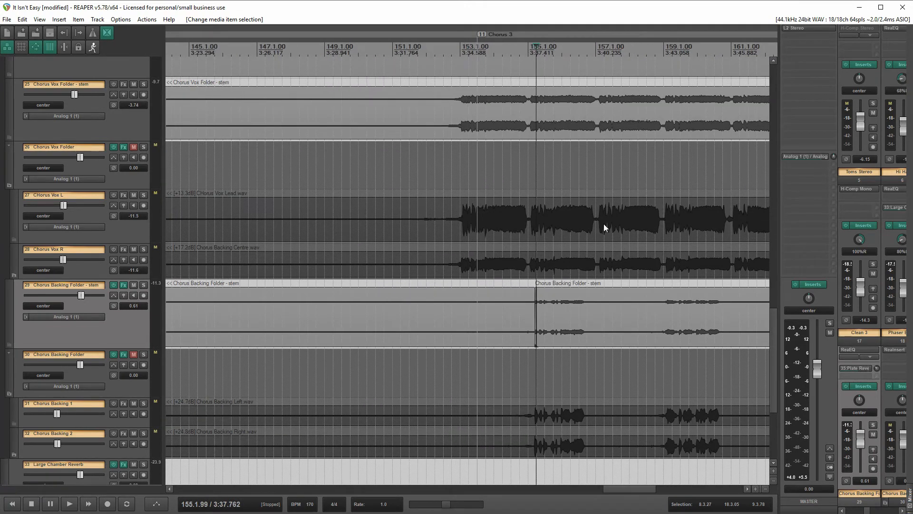
scroll(600, 231, "up", 10)
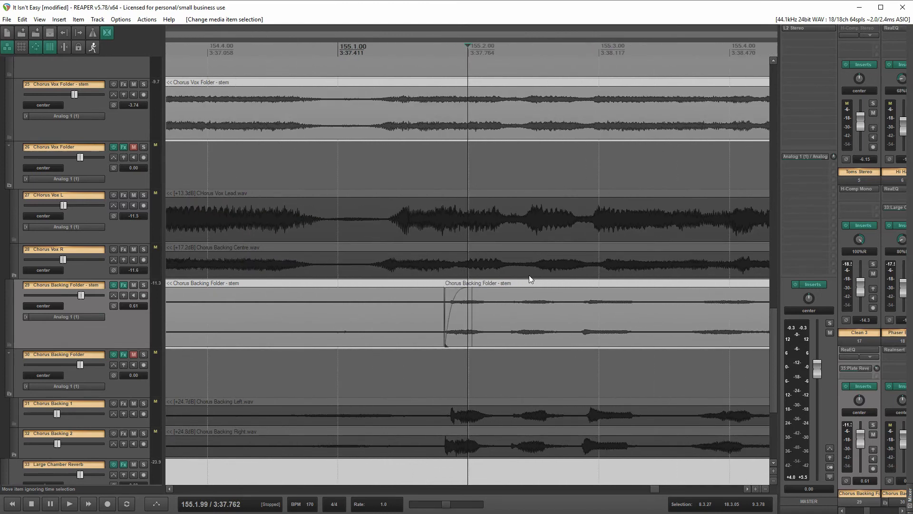
scroll(514, 281, "up", 6)
- Compare the items on both sides of the Chorus Backing Folder - stem split, ending with the faded-in item selected
left_click(335, 317)
left_click(411, 316)
left_click(338, 316)
left_click(392, 315)
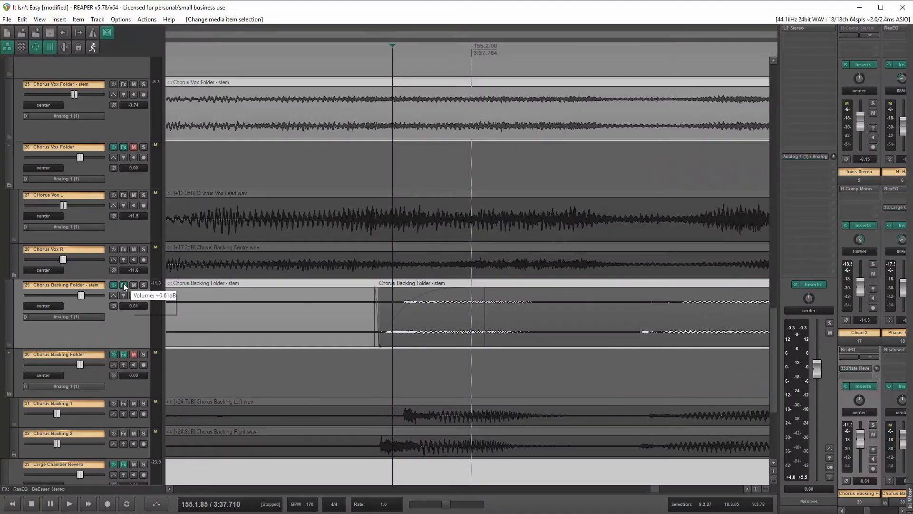
- Show the DeEsser Stereo in the Chorus Backing Folder - stem effects chain and play the track soloed
left_click(124, 285)
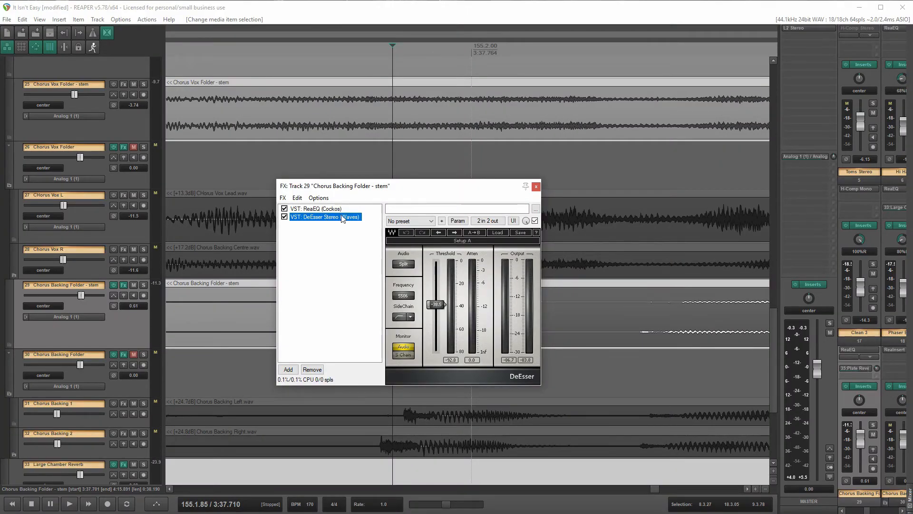
left_click_drag(409, 192, 305, 49)
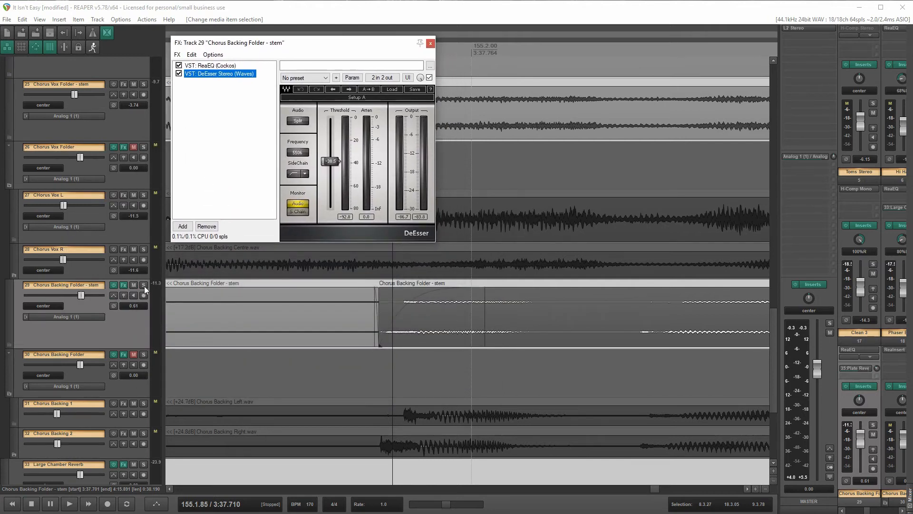
left_click(143, 284)
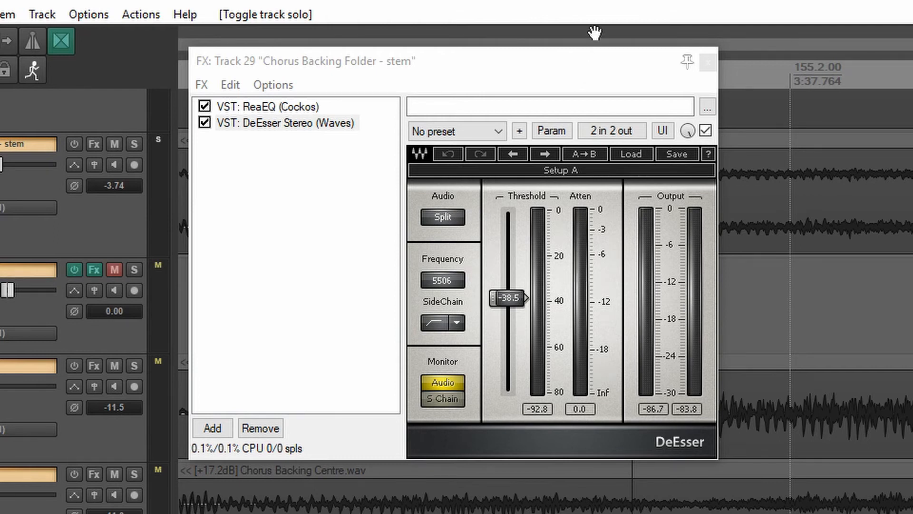
key("space")
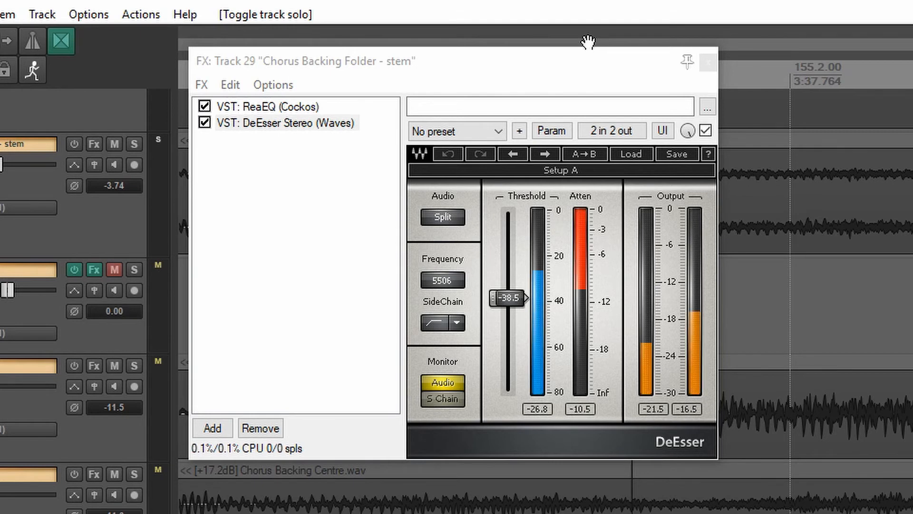